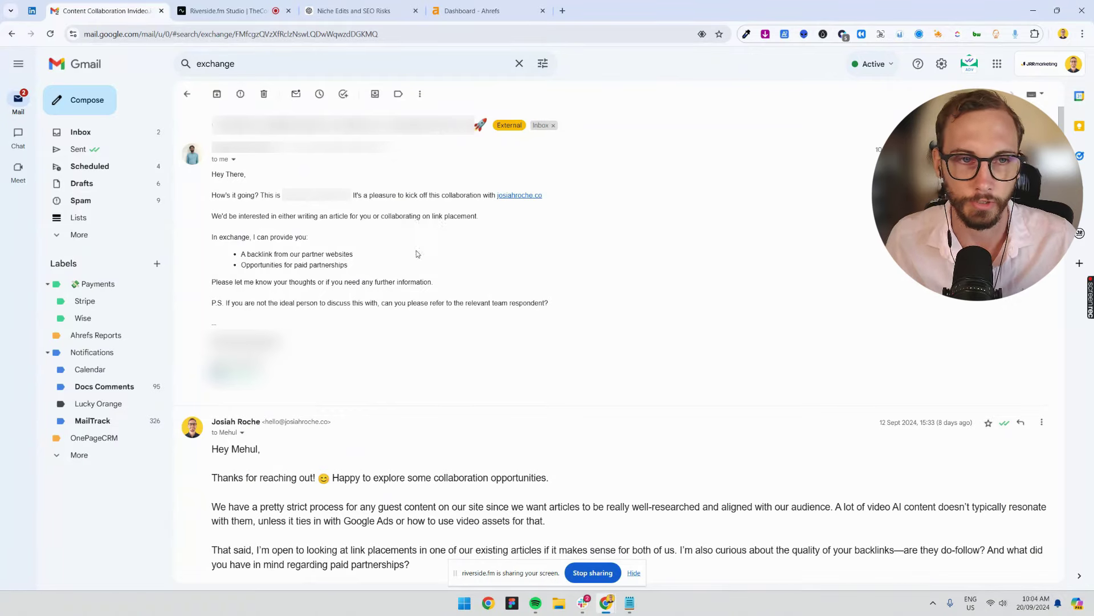
pyautogui.scroll(-4, 415, 253)
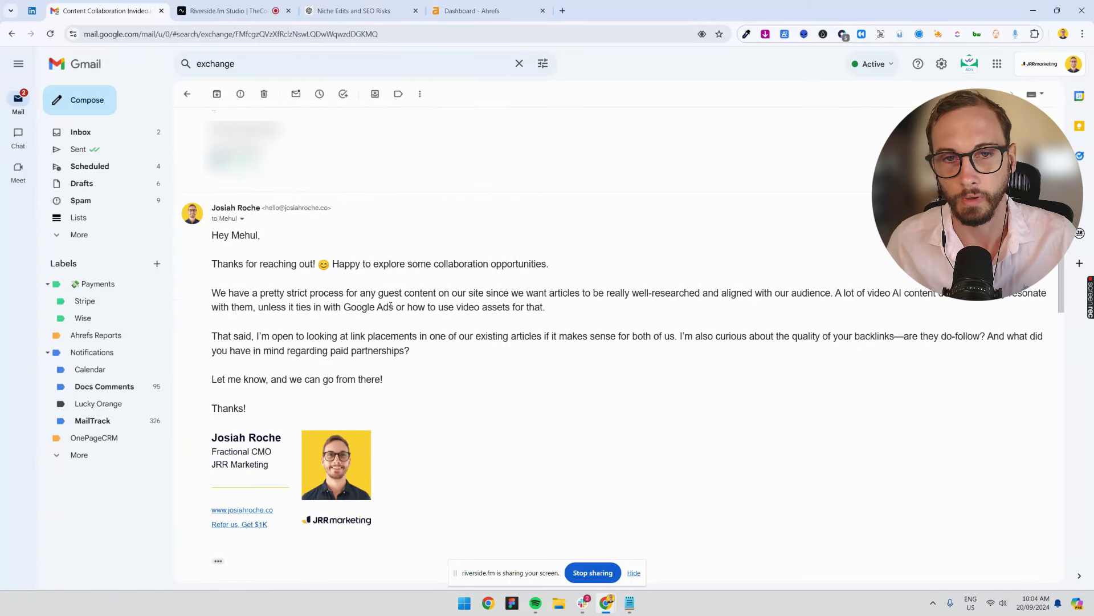
pyautogui.scroll(-4, 400, 279)
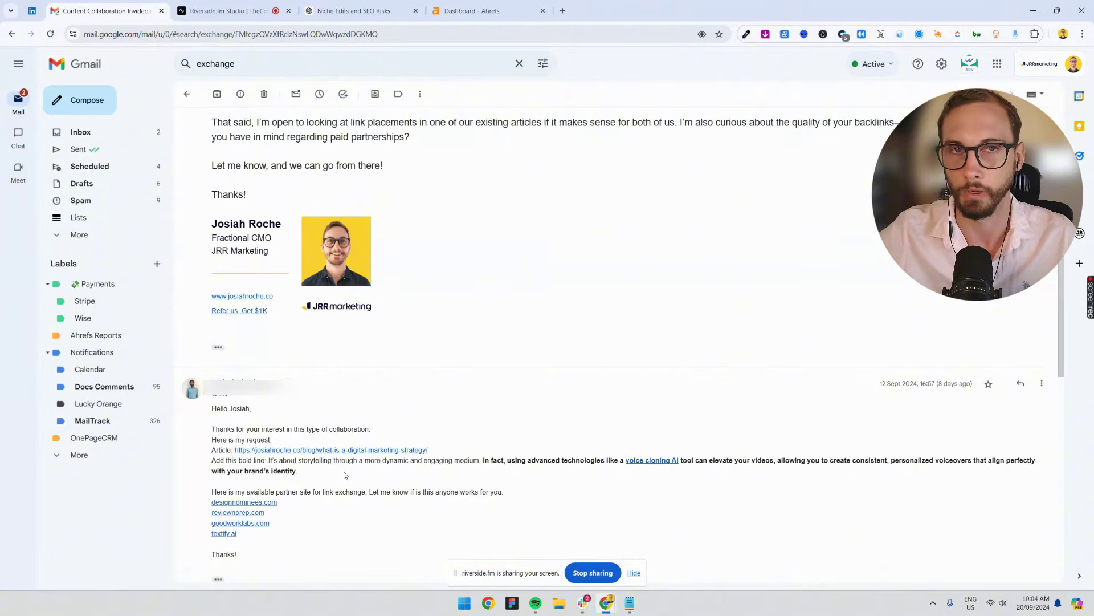
pyautogui.moveTo(505, 460); pyautogui.dragTo(664, 462)
pyautogui.click(729, 461)
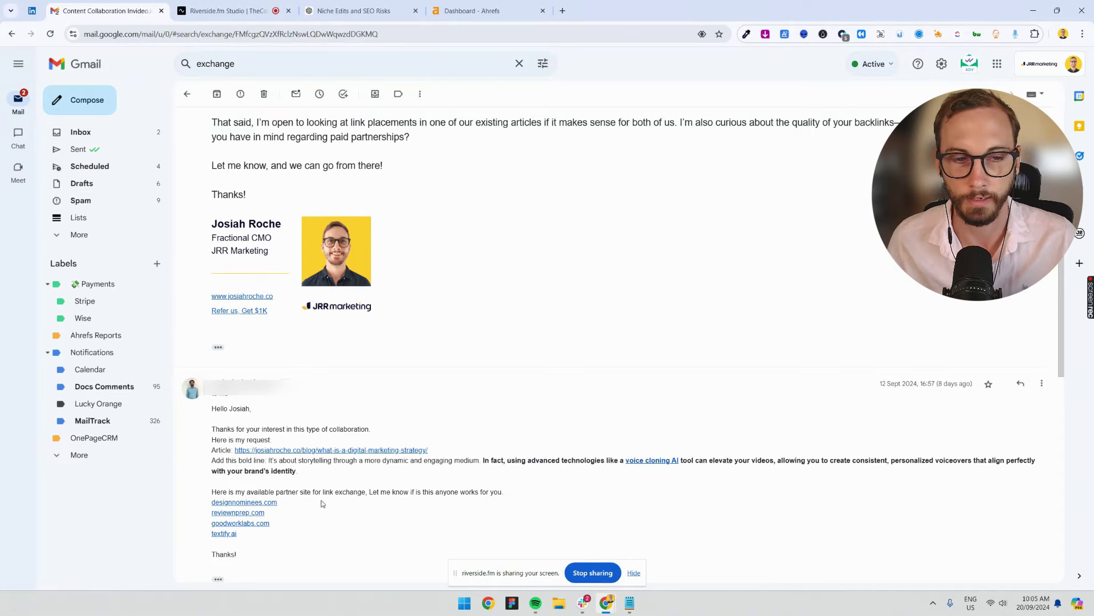
pyautogui.moveTo(278, 492); pyautogui.dragTo(366, 493)
pyautogui.click(368, 494)
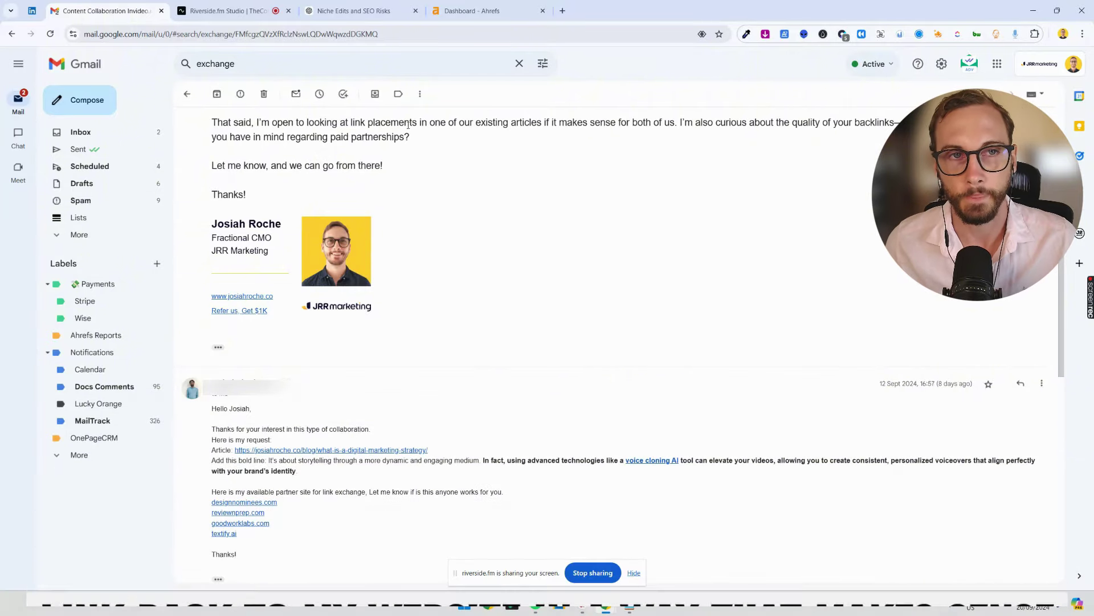
pyautogui.hotkey('ctrl', '4')
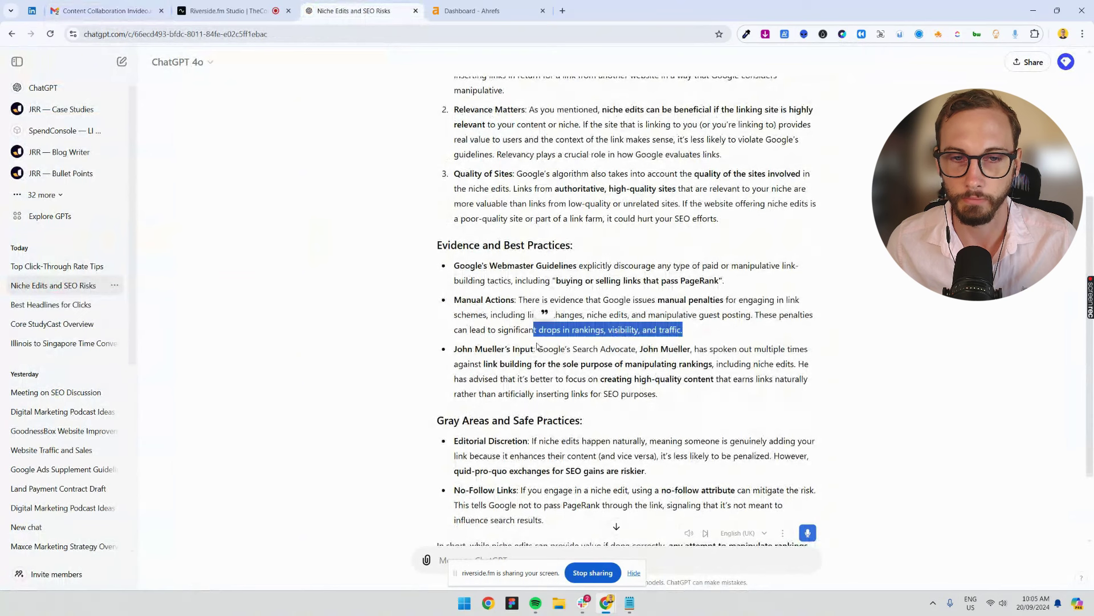
pyautogui.tripleClick(540, 348)
pyautogui.click(622, 361)
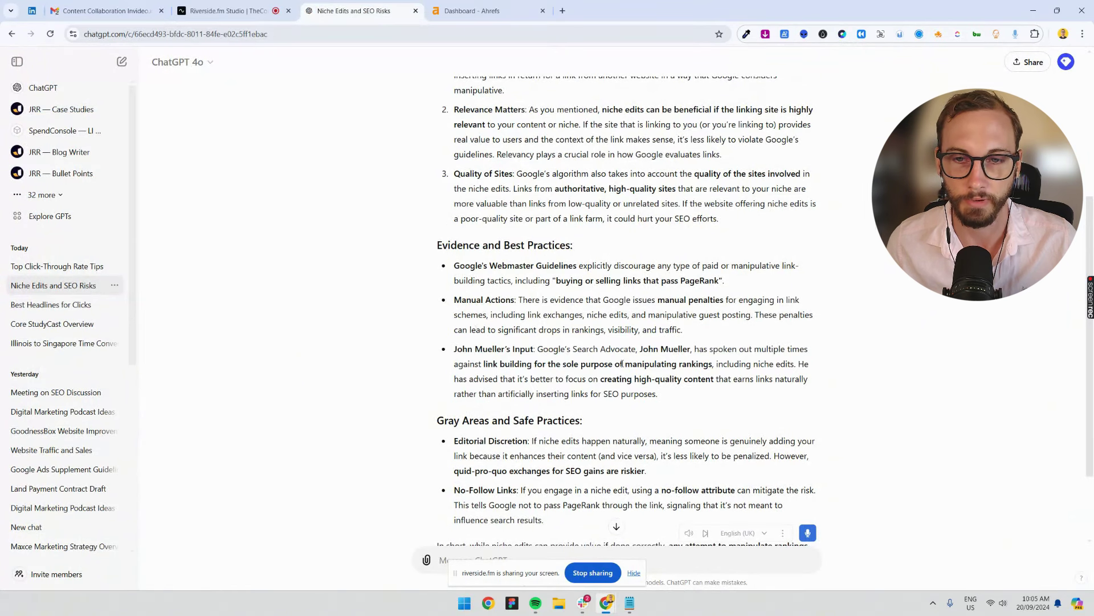
pyautogui.moveTo(624, 362); pyautogui.dragTo(713, 379)
pyautogui.click(698, 380)
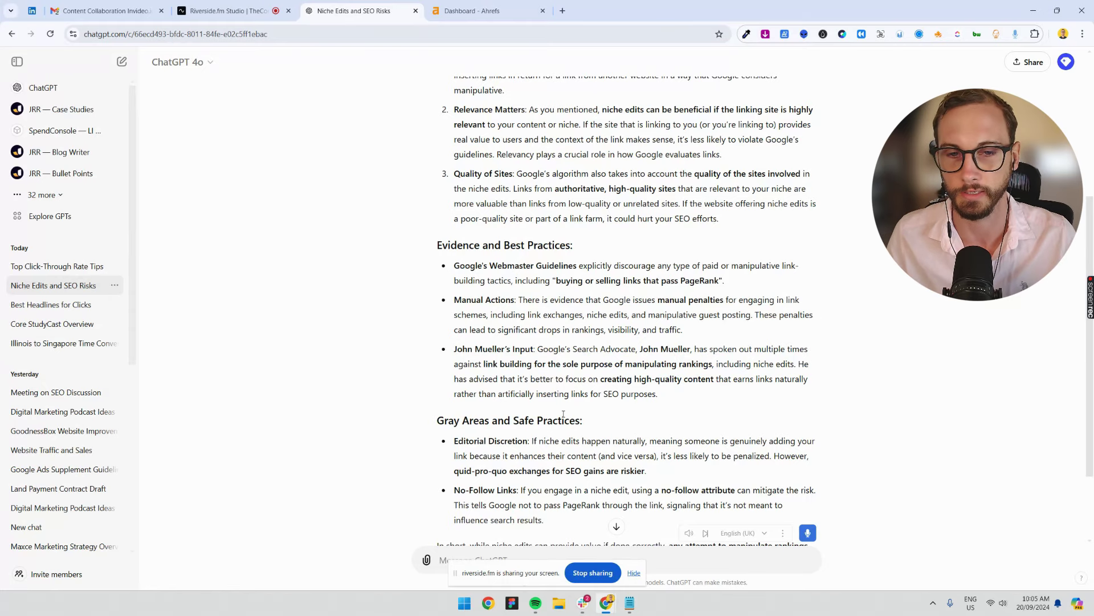
pyautogui.tripleClick(563, 416)
pyautogui.click(596, 390)
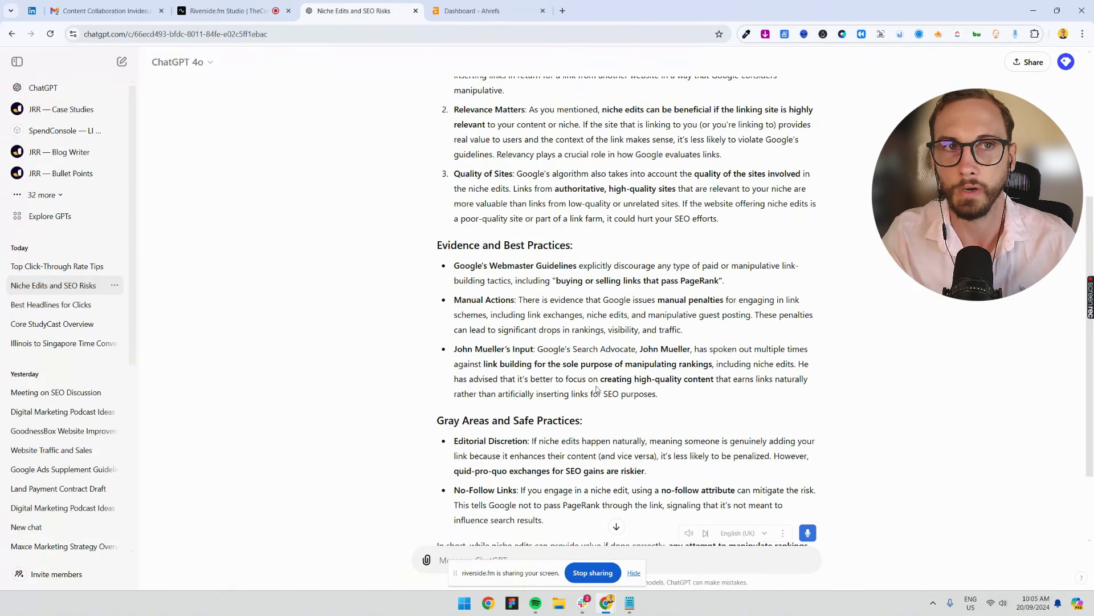
pyautogui.click(108, 10)
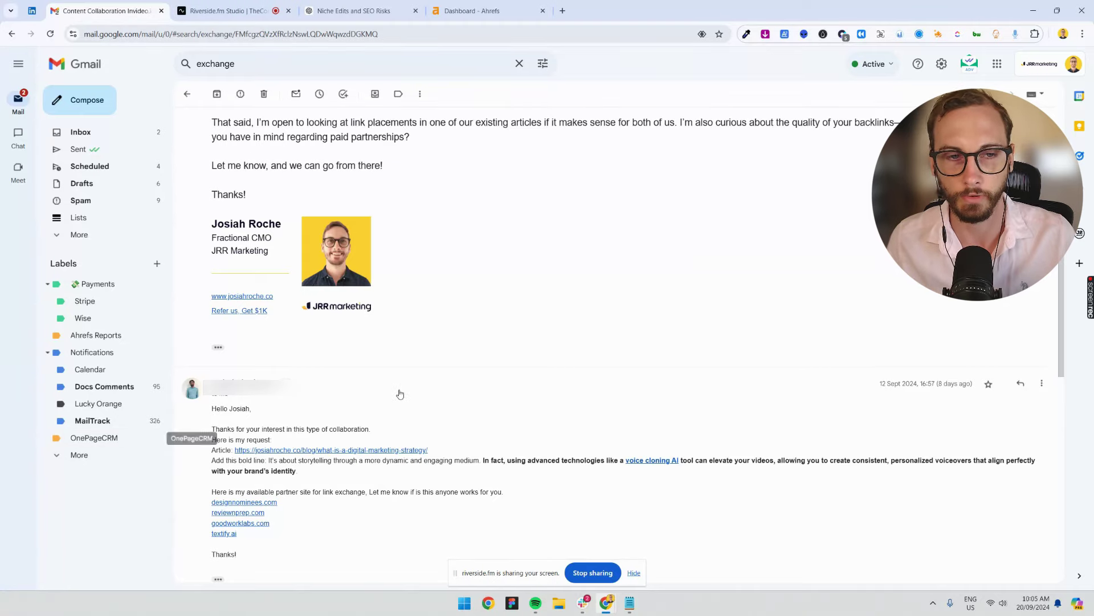
# - Copy the designnominees.com link from the email and look it up in Ahrefs Site Explorer
pyautogui.rightClick(246, 507)
pyautogui.click(305, 421)
pyautogui.click(485, 12)
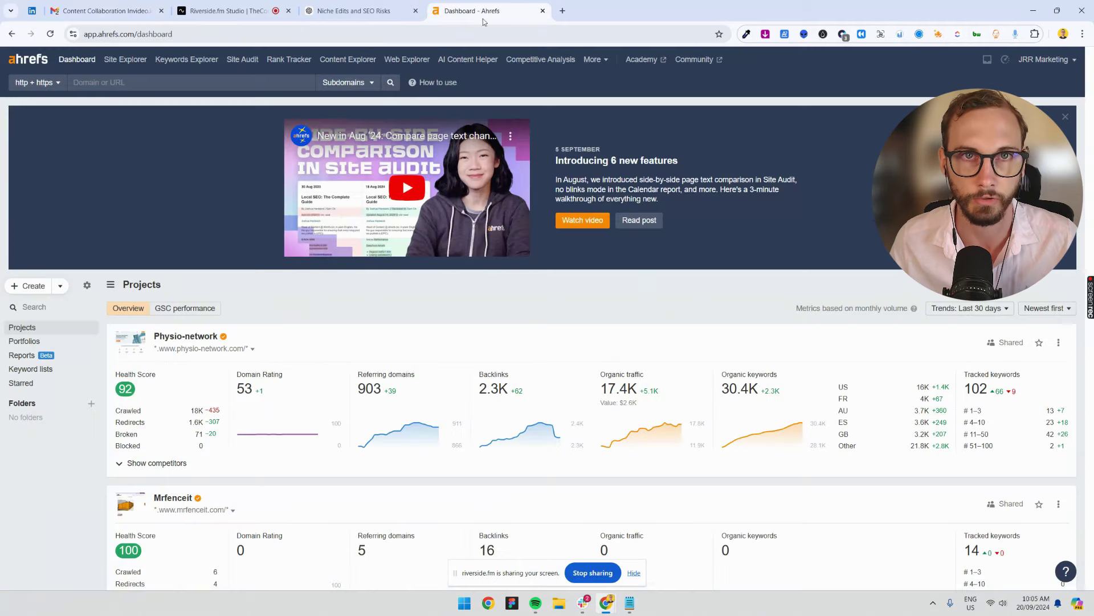
pyautogui.click(251, 86)
pyautogui.write('http://designnominees.com/')
pyautogui.click(393, 84)
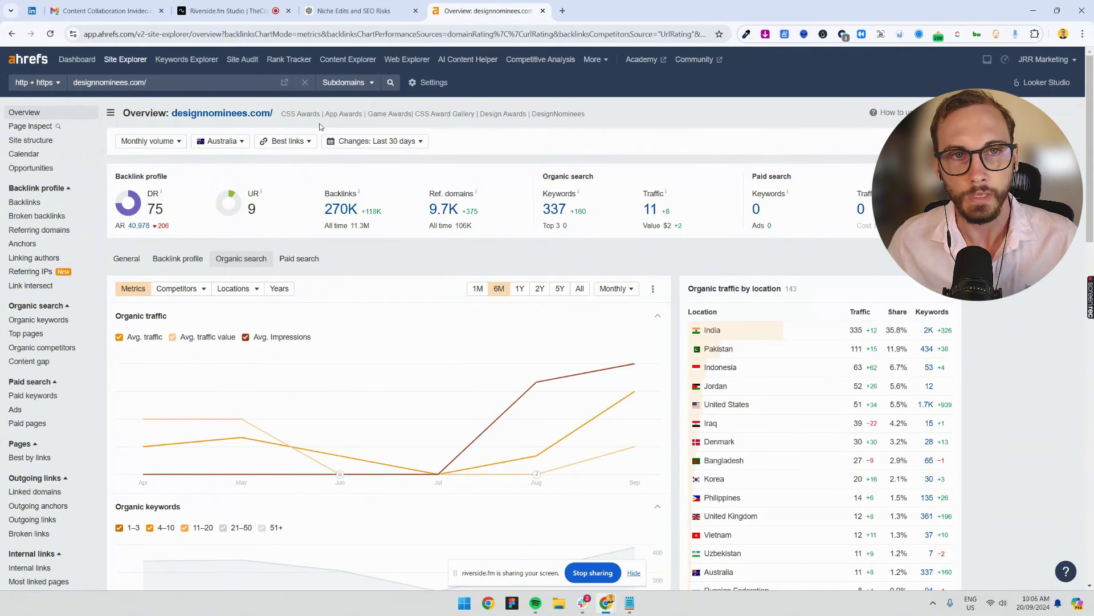
# - Switch the overview metrics from Australia to All locations
pyautogui.click(242, 139)
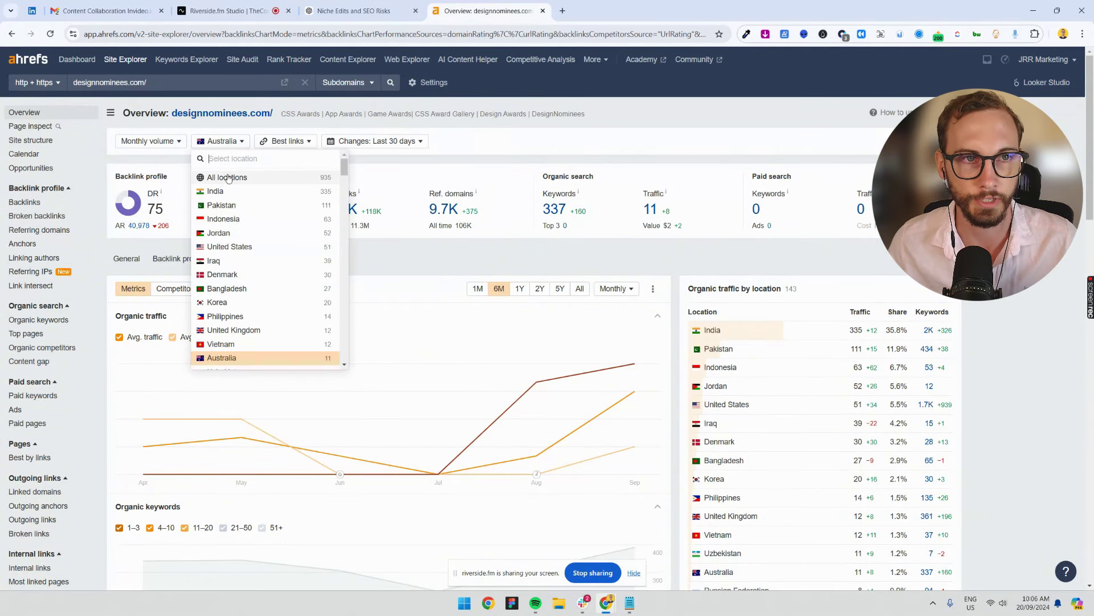
pyautogui.click(228, 177)
pyautogui.click(161, 169)
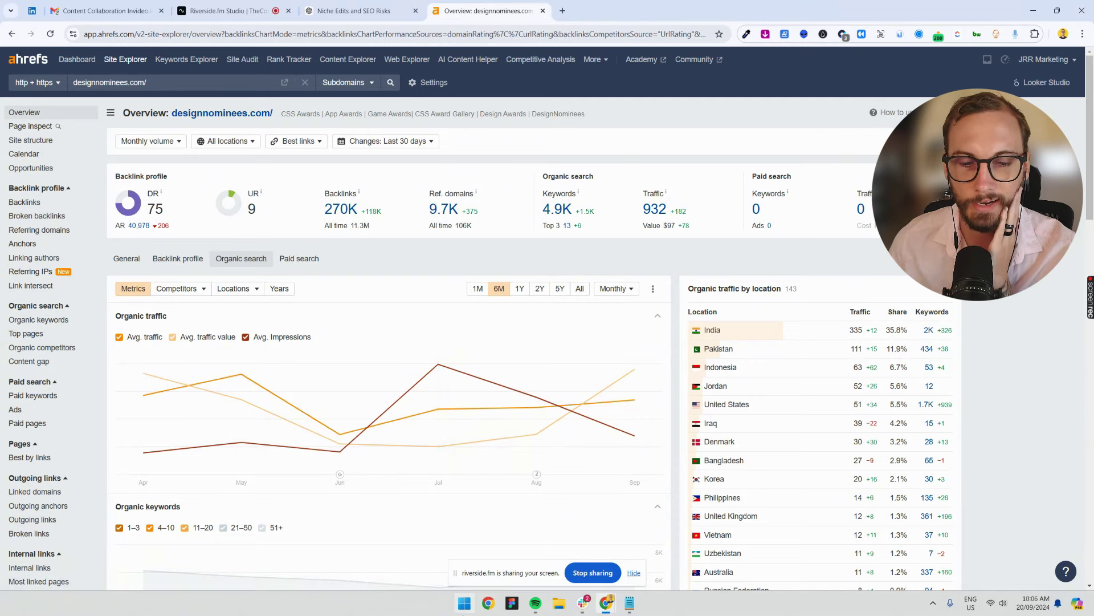
# - Launch the Calculator app from the system search
pyautogui.click(461, 611)
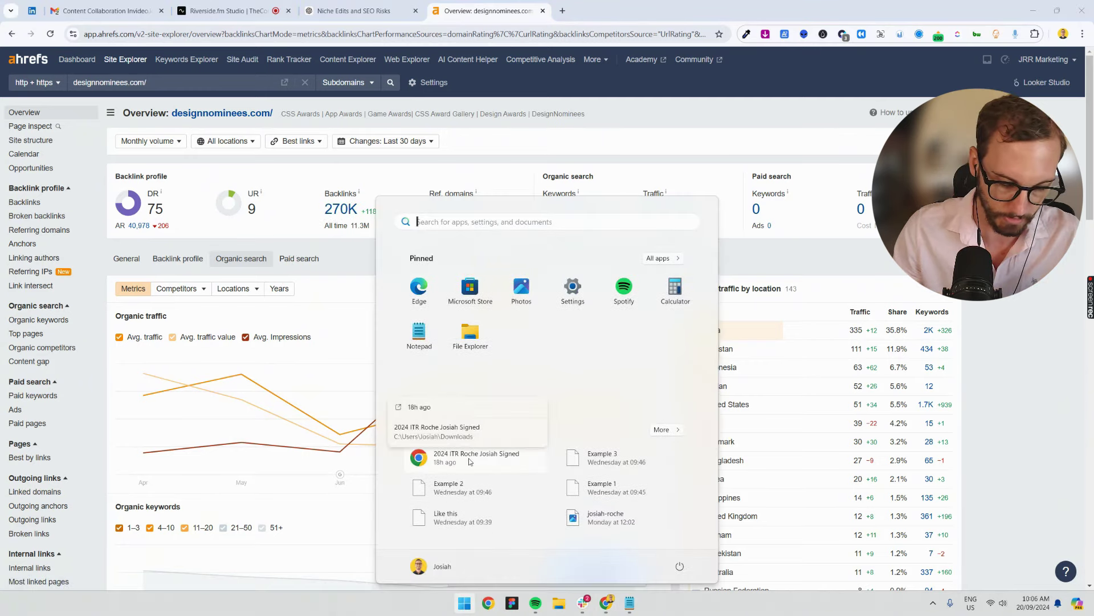
pyautogui.write('calculator')
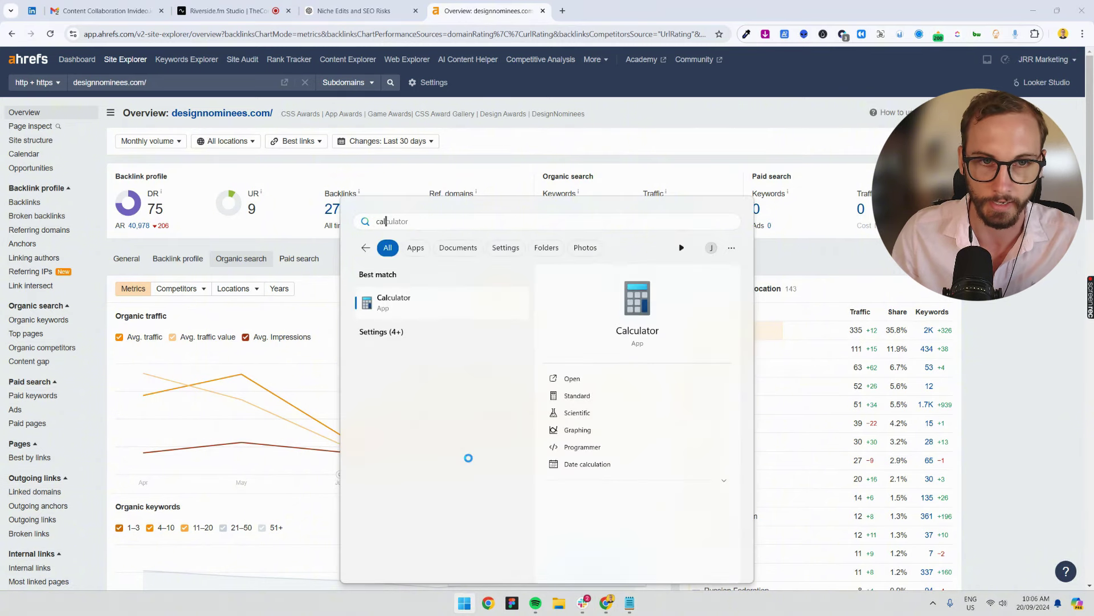
pyautogui.click(487, 312)
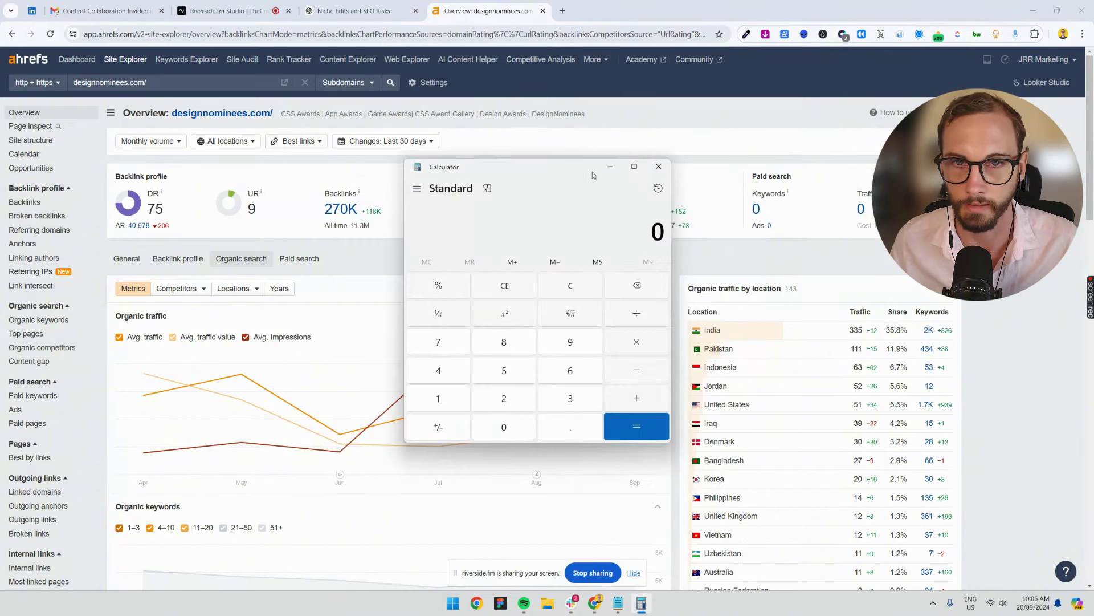
# - Divide 270000 by 9700 to get the backlinks-per-domain ratio of about 27.84
pyautogui.write('270000')
pyautogui.press('/')
pyautogui.write('9700')
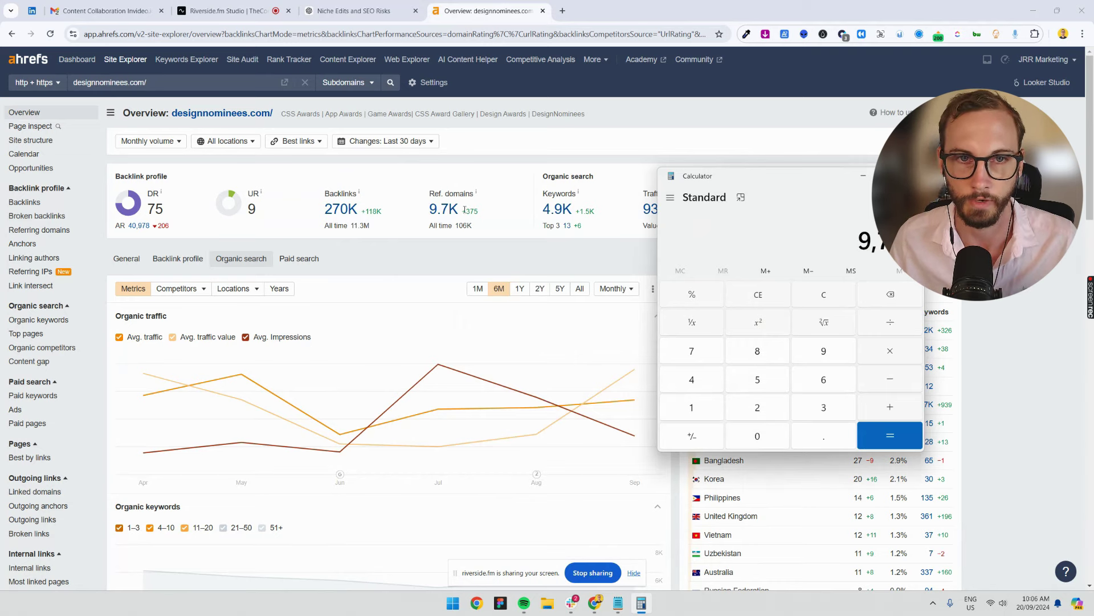
pyautogui.click(878, 435)
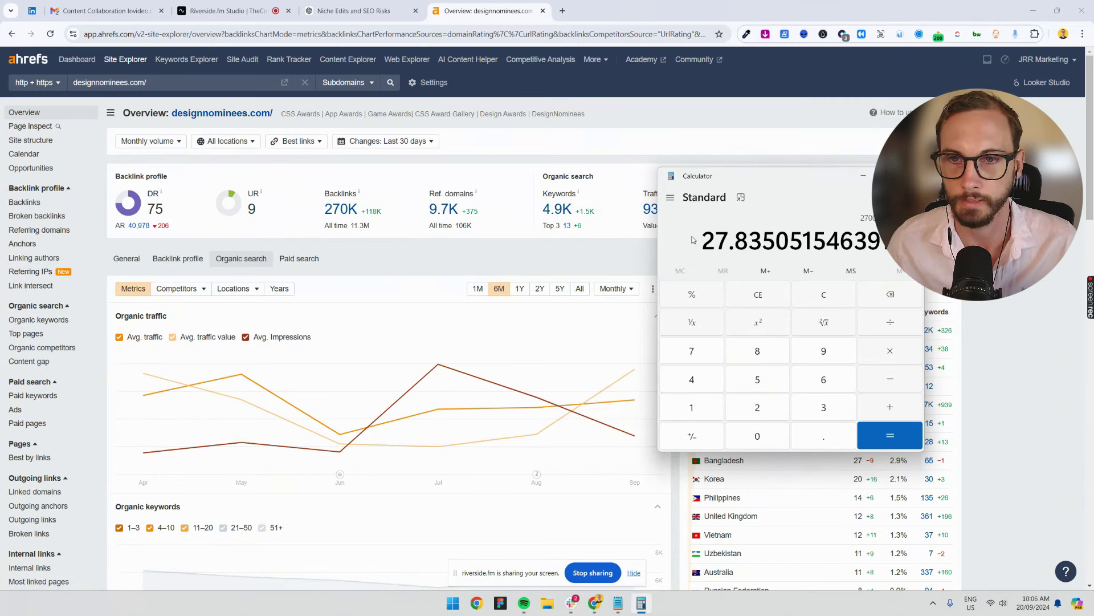
pyautogui.moveTo(711, 242); pyautogui.dragTo(734, 244)
pyautogui.click(735, 246)
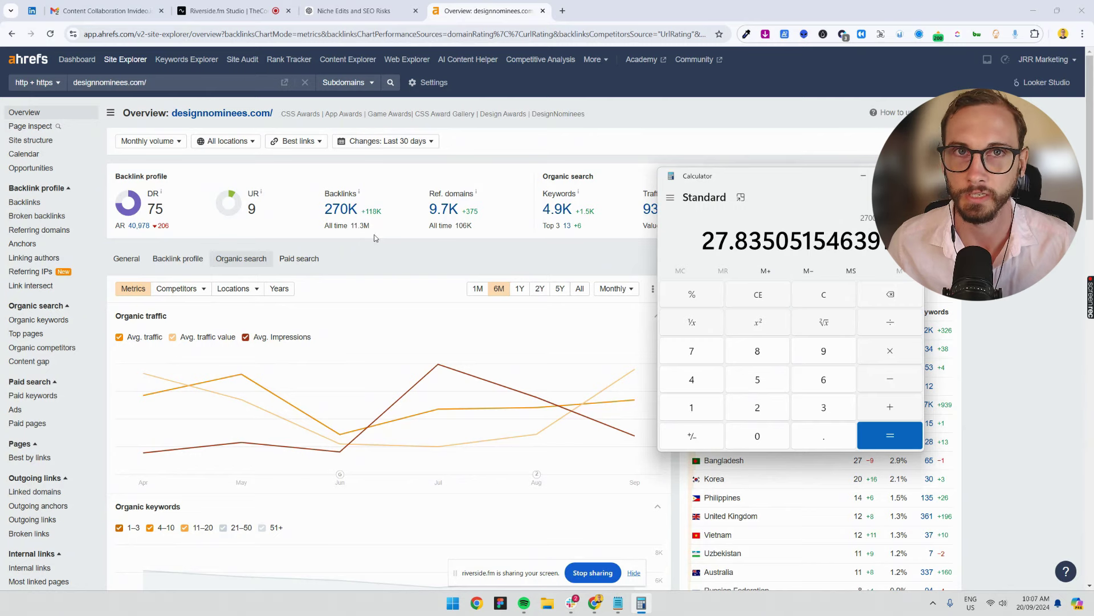
# - Back in Ahrefs, highlight the Top 3 keyword count, the DR 75 rating and the $97 traffic value
pyautogui.click(517, 263)
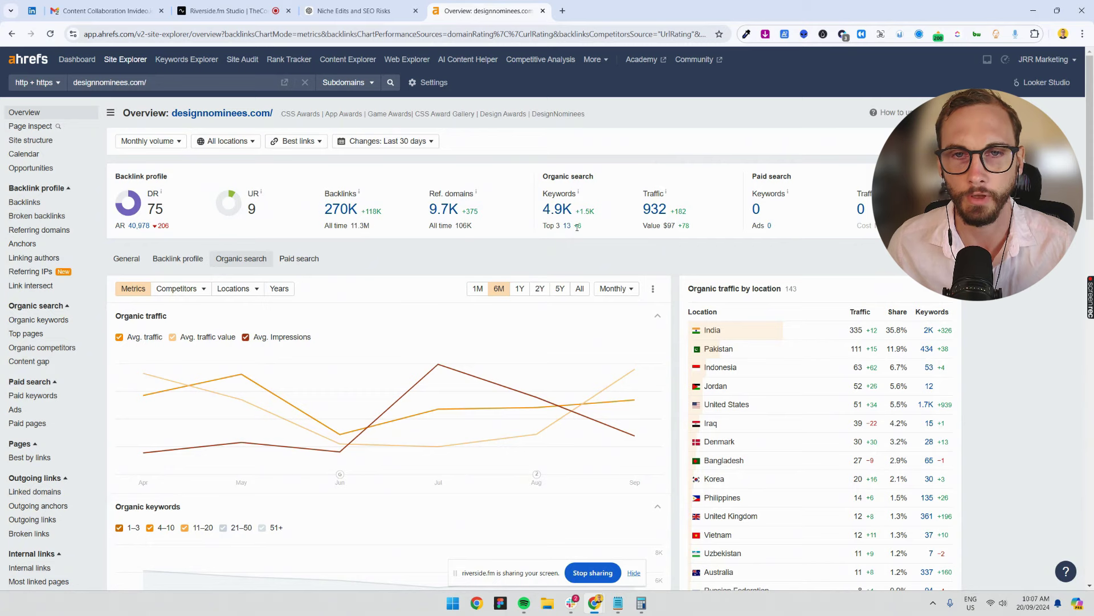
pyautogui.moveTo(552, 226); pyautogui.dragTo(561, 226)
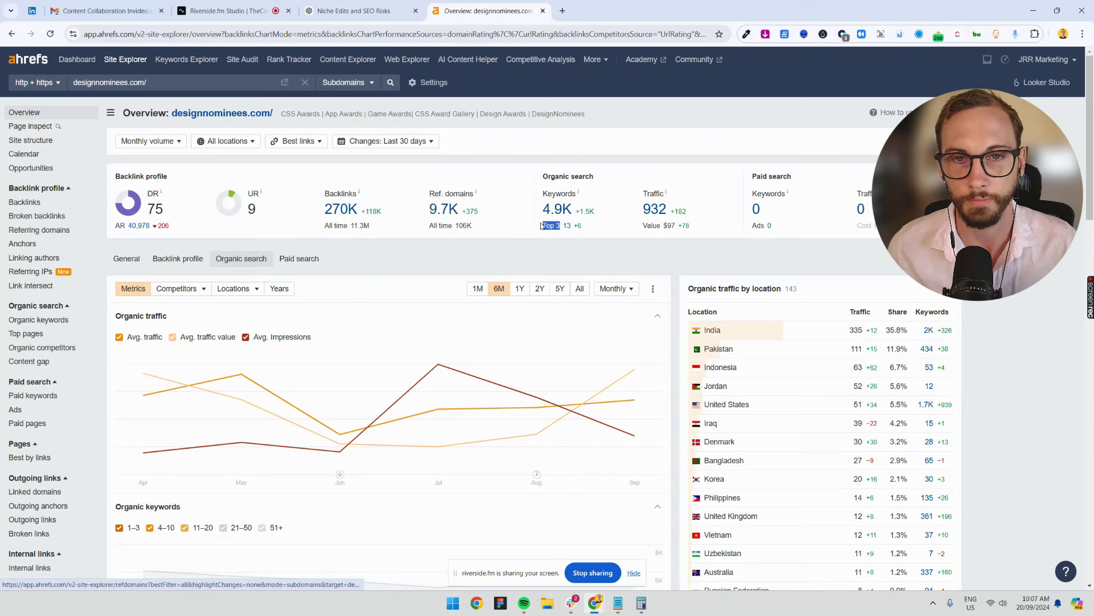
pyautogui.moveTo(581, 226); pyautogui.dragTo(547, 228)
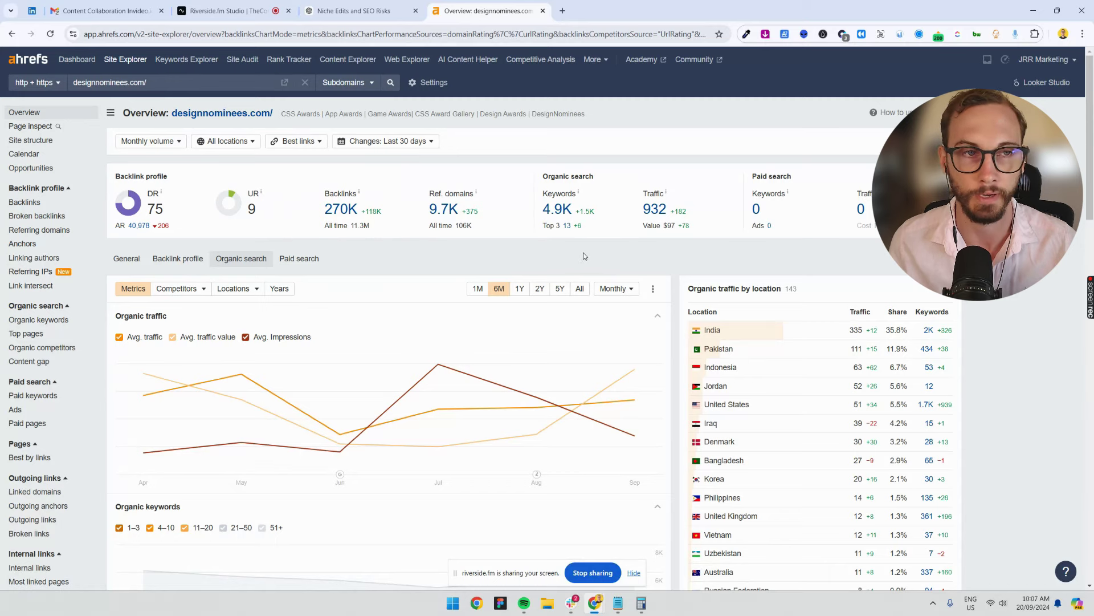
pyautogui.moveTo(165, 216); pyautogui.dragTo(146, 211)
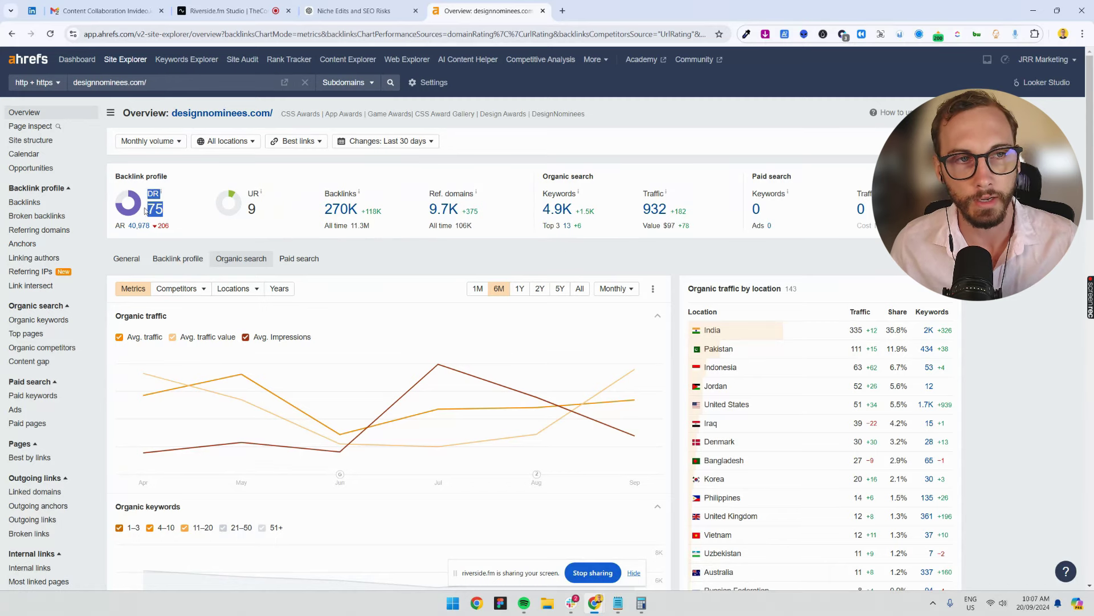
pyautogui.click(176, 222)
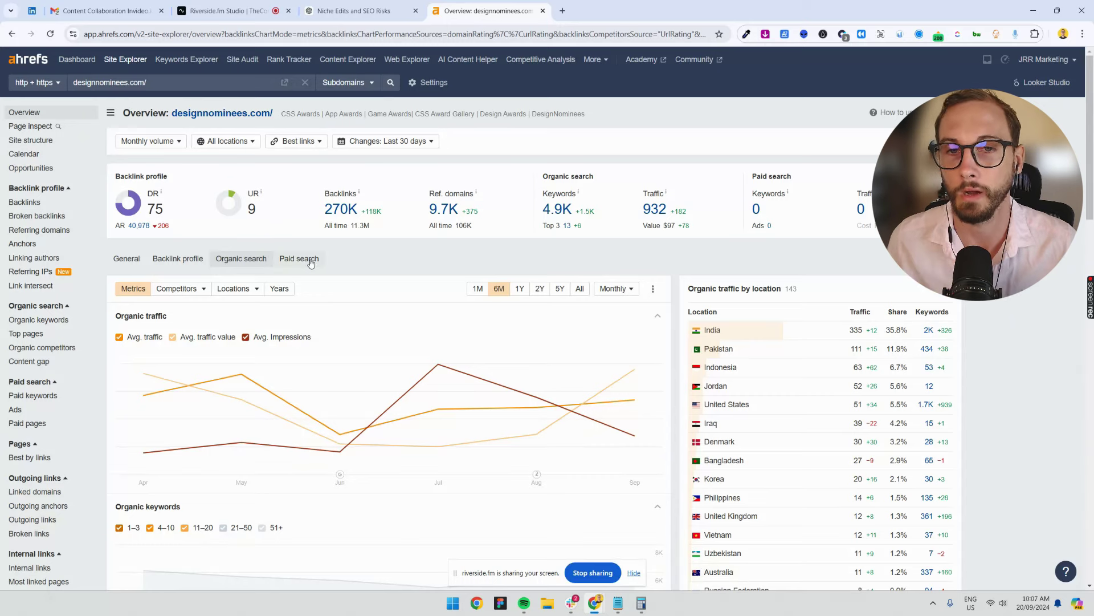
pyautogui.tripleClick(641, 227)
pyautogui.click(683, 249)
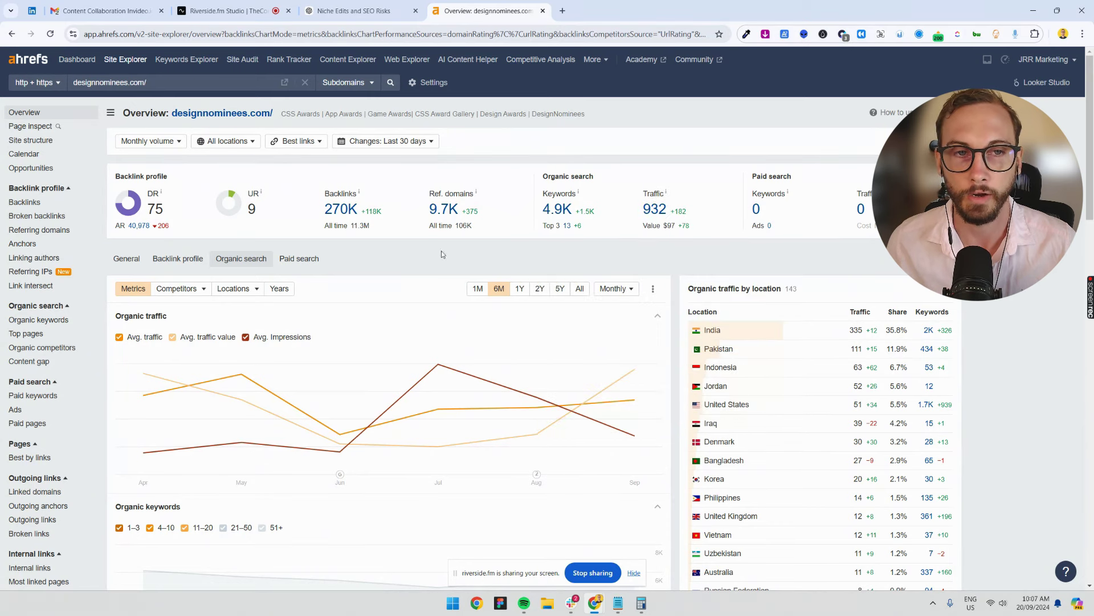
# - Check the Traffic info, then open the top-3 keywords ('13') report in a new tab
pyautogui.scroll(-3, 340, 272)
pyautogui.scroll(3, 417, 330)
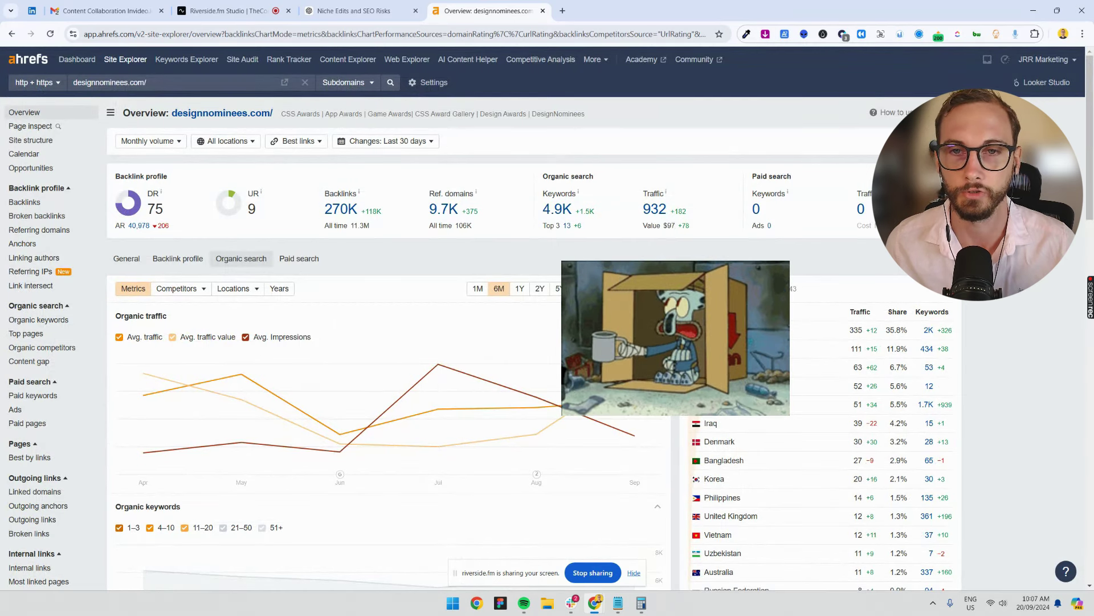
pyautogui.moveTo(670, 195)
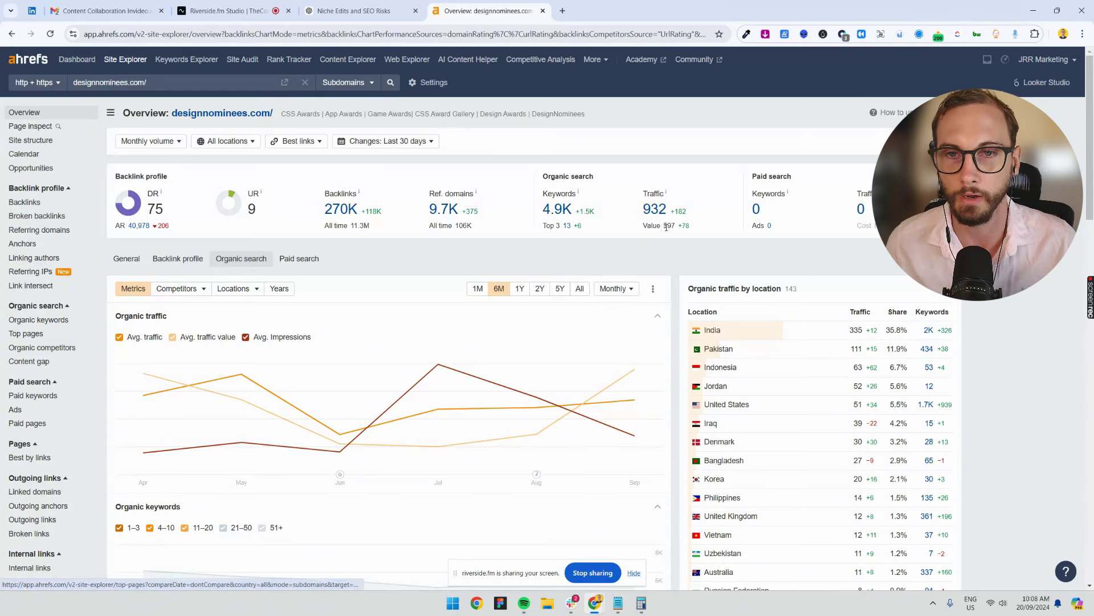
pyautogui.rightClick(566, 226)
pyautogui.click(599, 234)
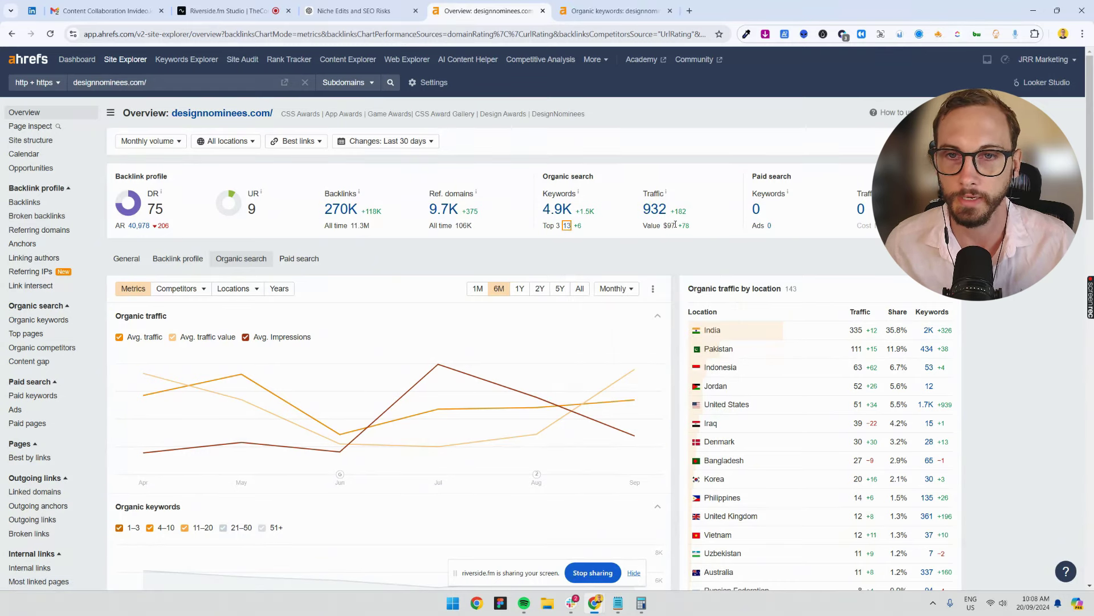
# - Scroll through the Top pages behind the 932 traffic, then switch to the top-3 keywords tab
pyautogui.click(654, 210)
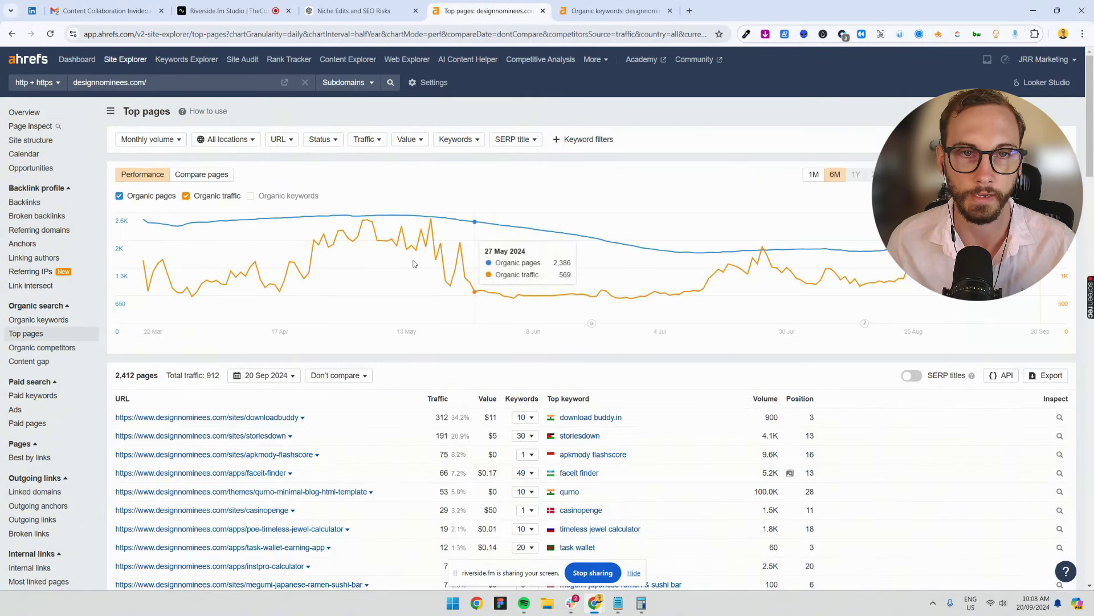
pyautogui.scroll(-2, 414, 264)
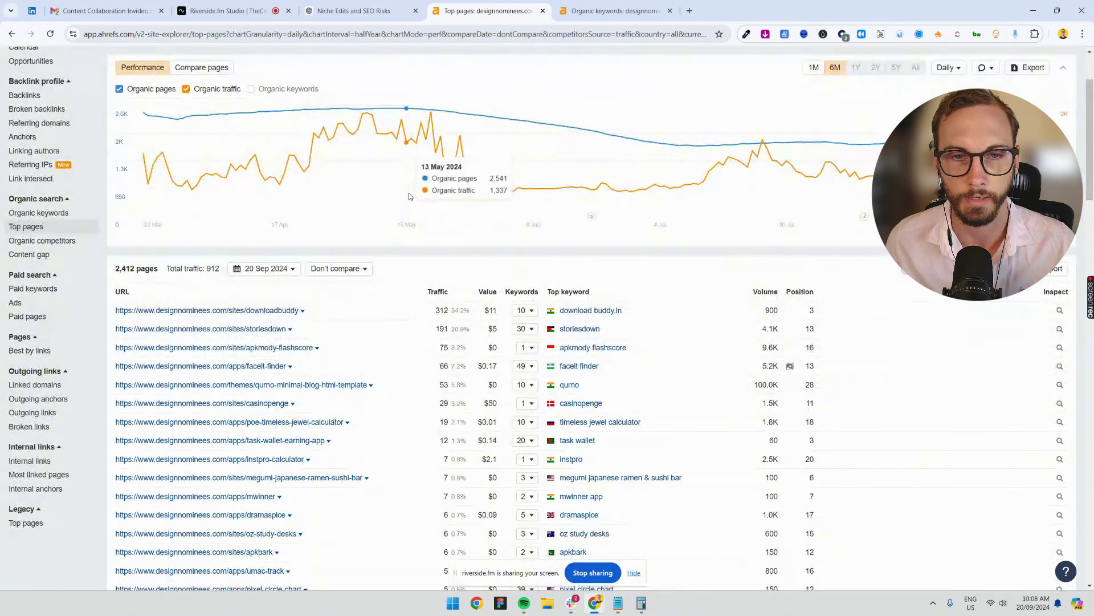
pyautogui.scroll(-1, 409, 194)
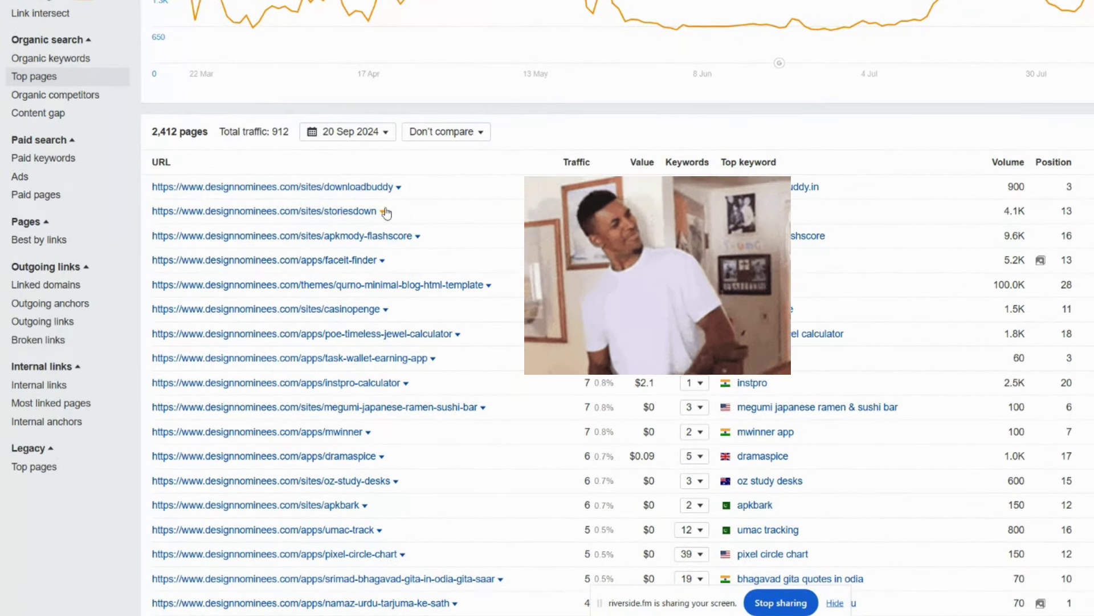
pyautogui.scroll(-2, 793, 399)
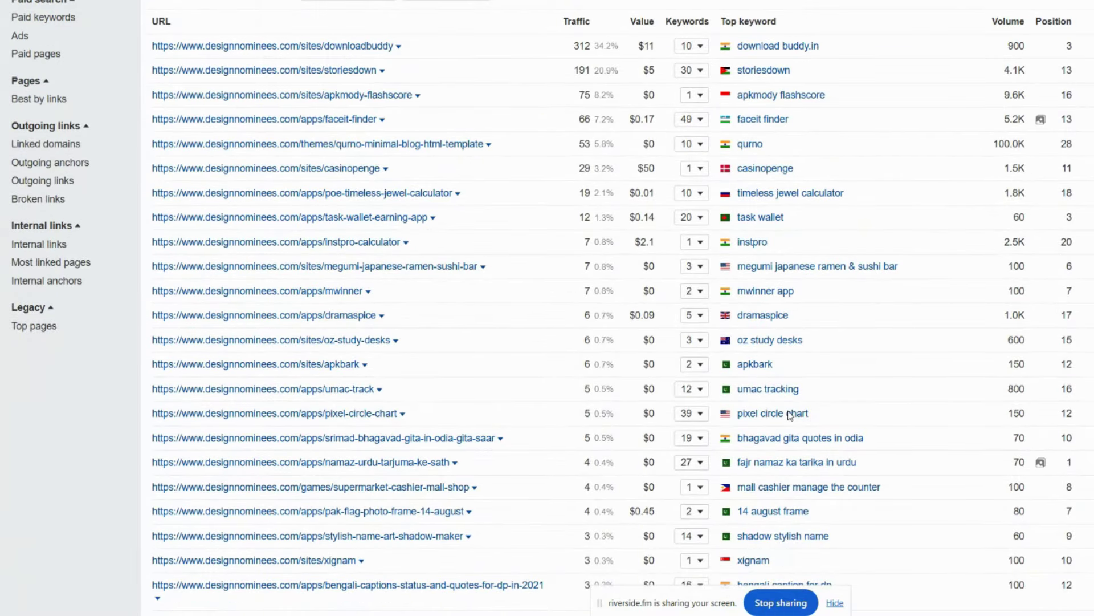
pyautogui.scroll(1, 789, 415)
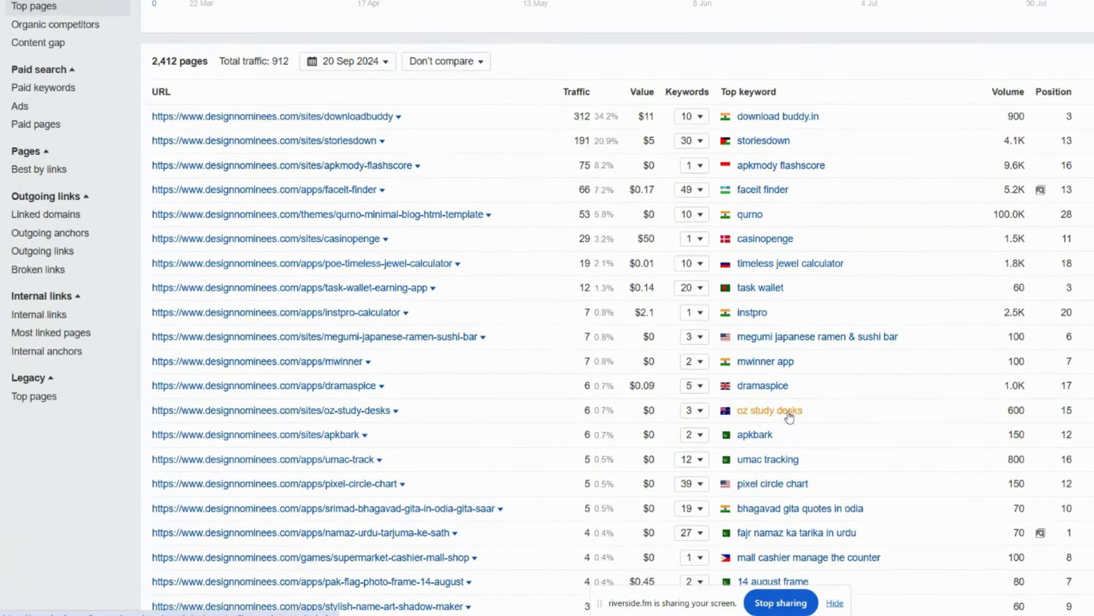
pyautogui.scroll(2, 789, 416)
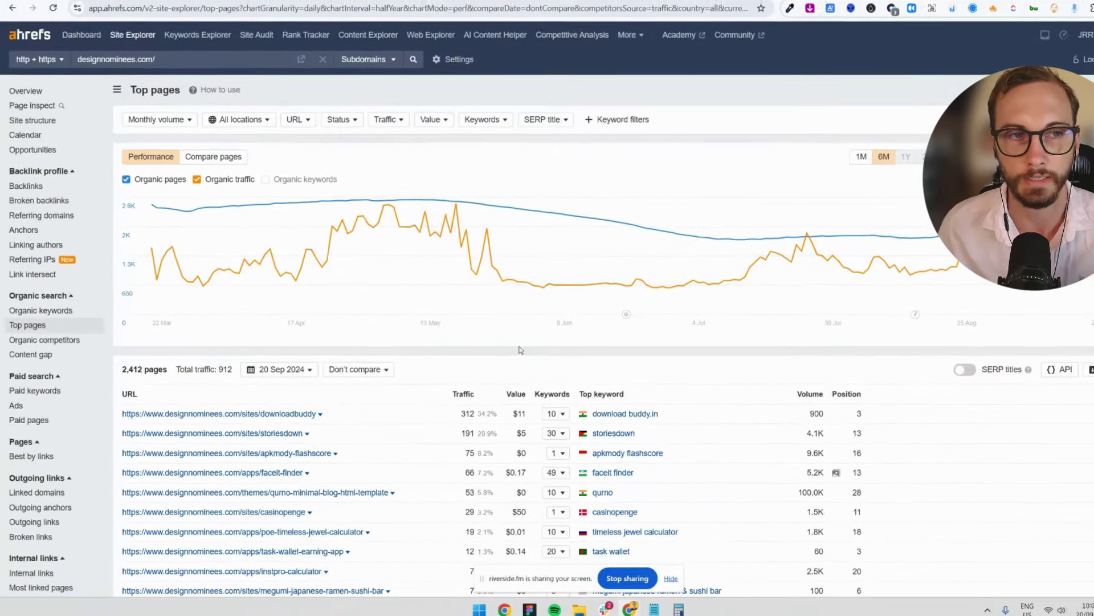
pyautogui.hotkey('ctrl', 'Tab')
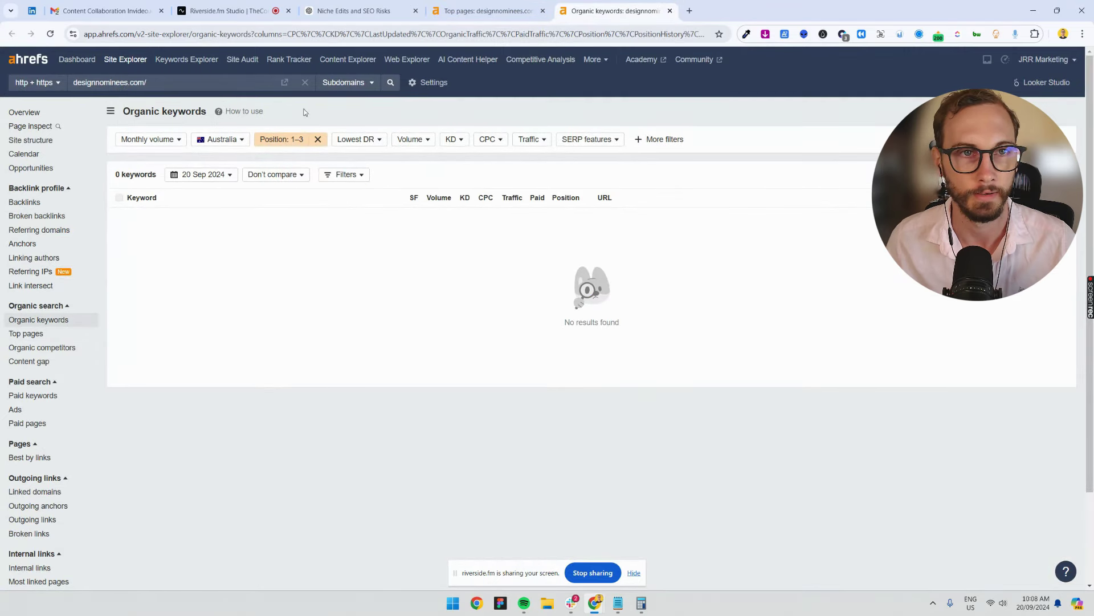
# - Check the location list, leave Australia selected, and close the empty Organic keywords tab
pyautogui.click(242, 146)
pyautogui.scroll(3, 231, 185)
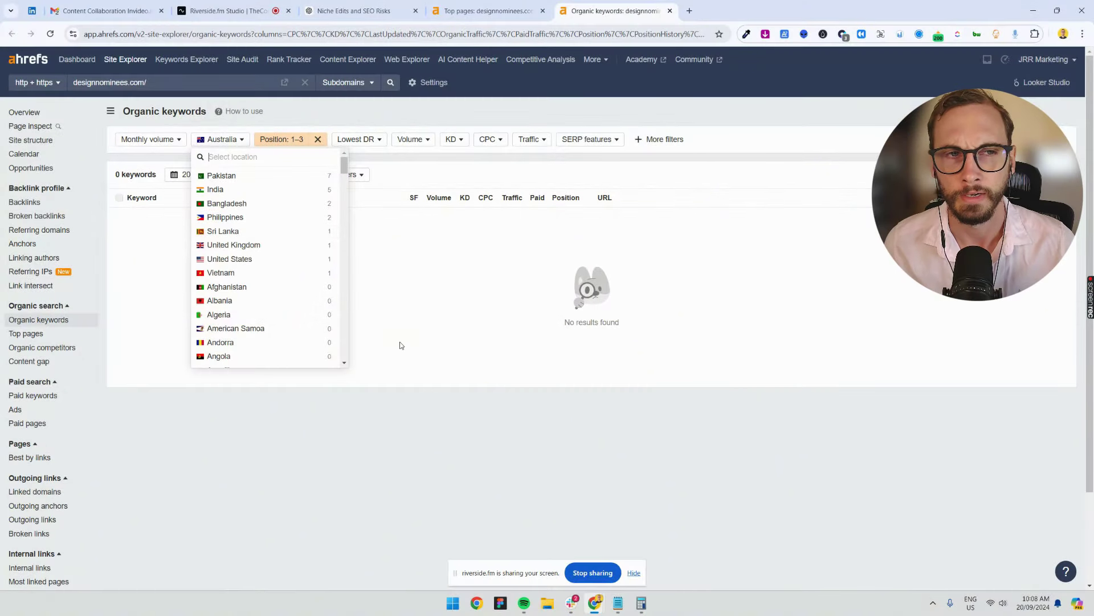
pyautogui.press('Escape')
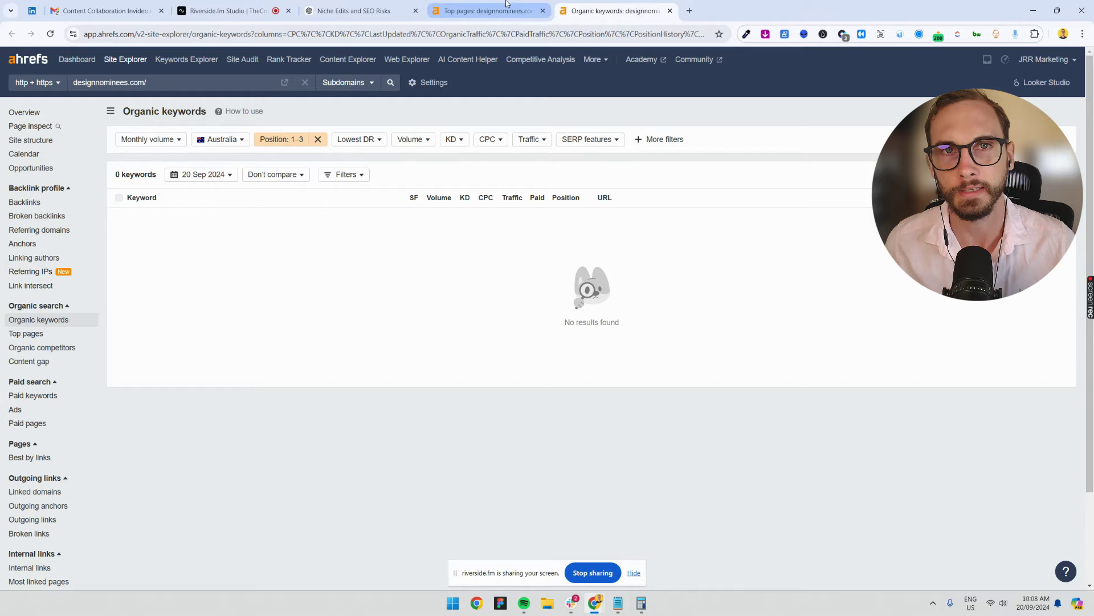
pyautogui.click(670, 11)
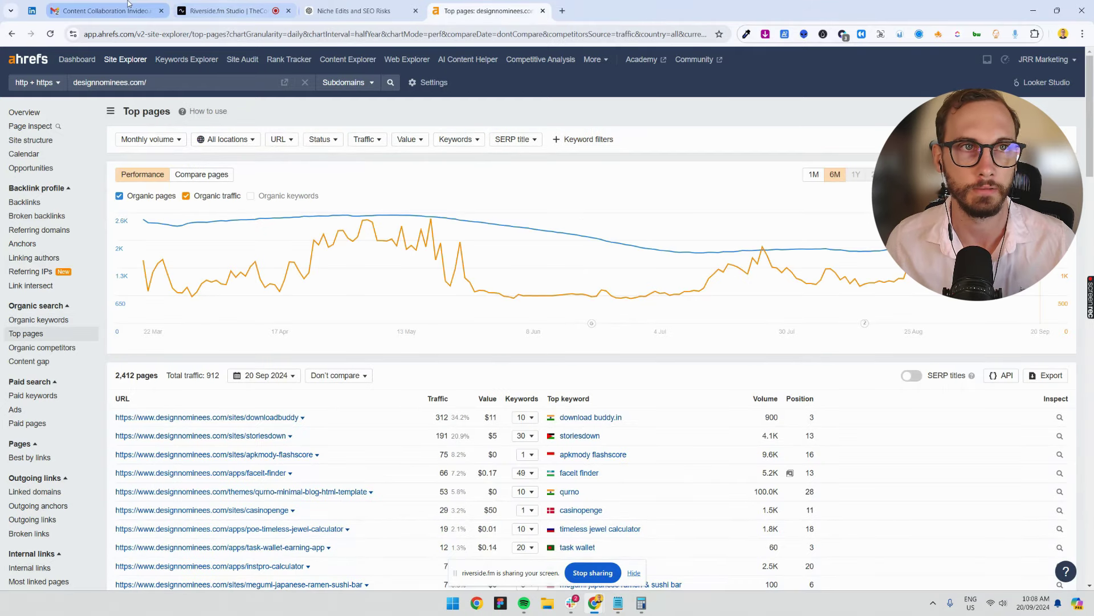
# - Copy the reviewnprep.com link from the Gmail thread and load it as the Ahrefs target
pyautogui.click(102, 11)
pyautogui.rightClick(263, 502)
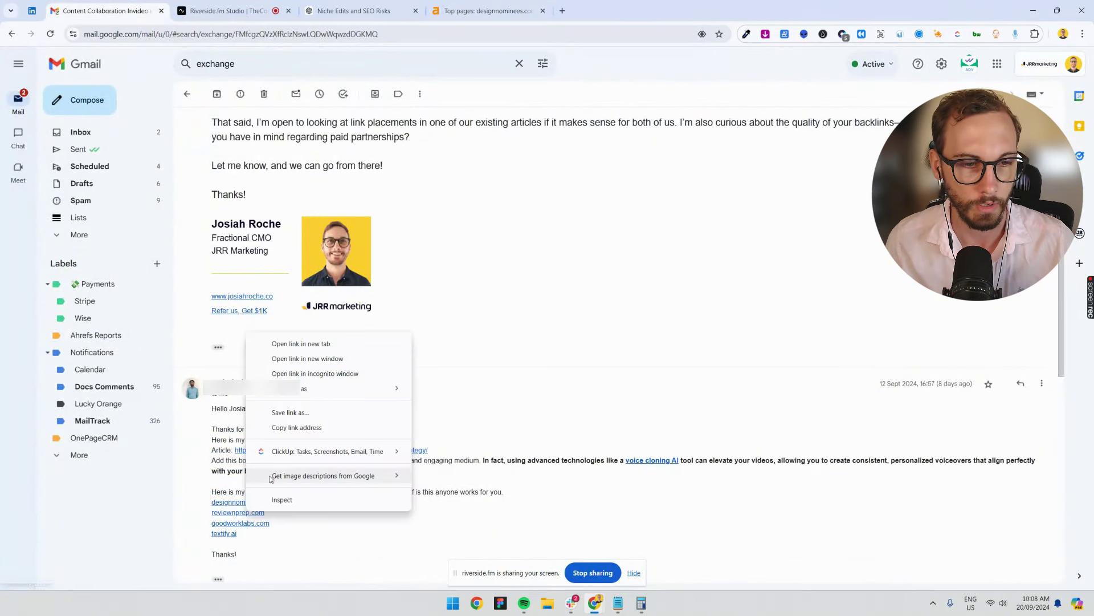
pyautogui.click(308, 432)
pyautogui.click(487, 11)
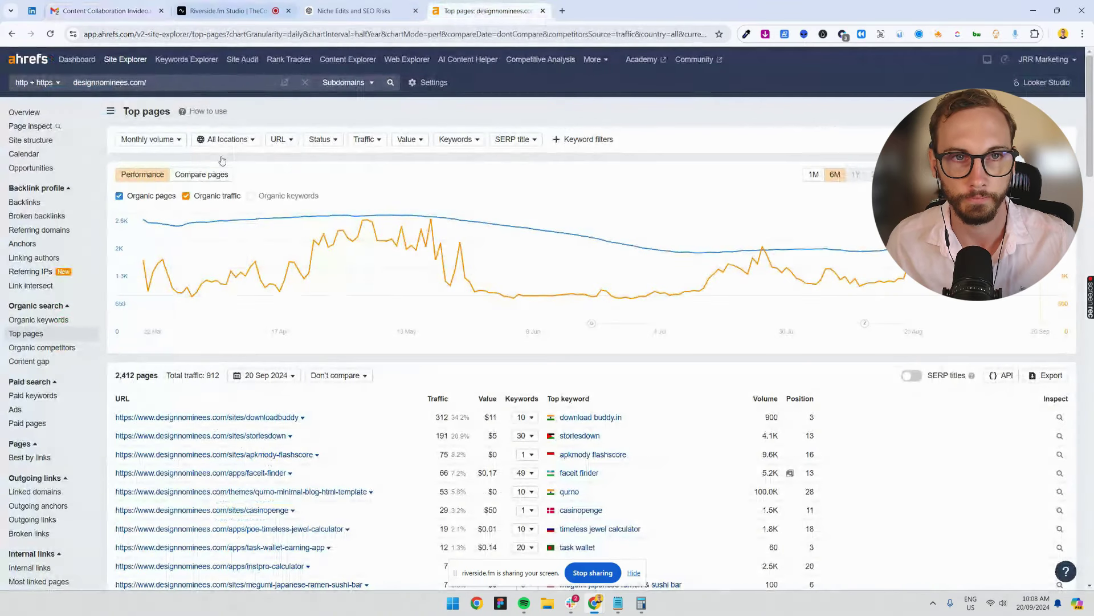
pyautogui.click(222, 87)
pyautogui.hotkey('ctrl', 'v')
pyautogui.press('Return')
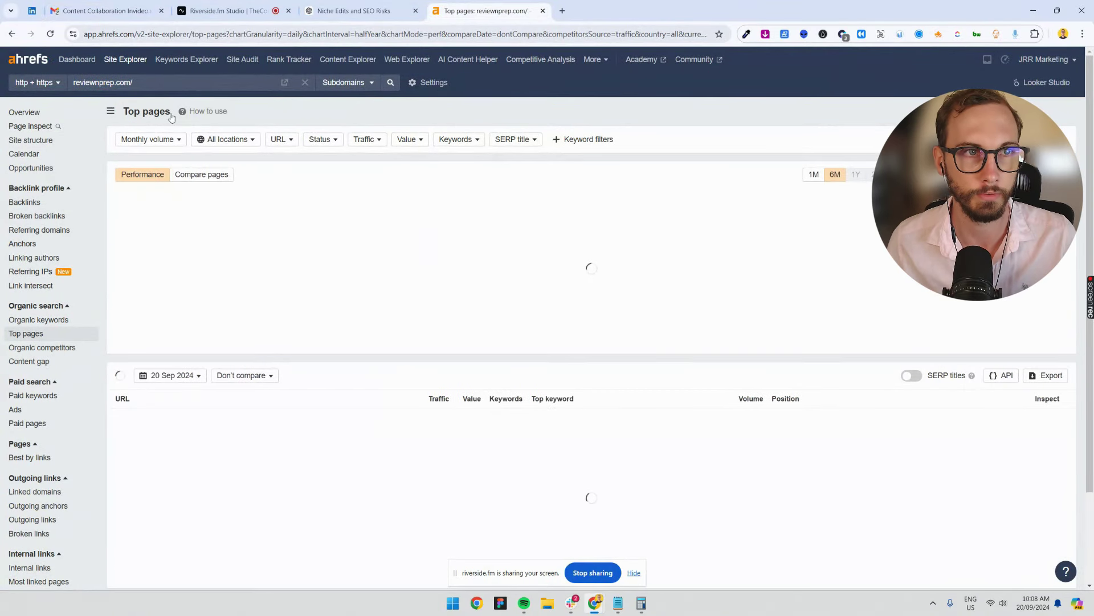
# - Show the reviewnprep.com overview and open its 1.5K-traffic Top pages in a new tab
pyautogui.click(30, 114)
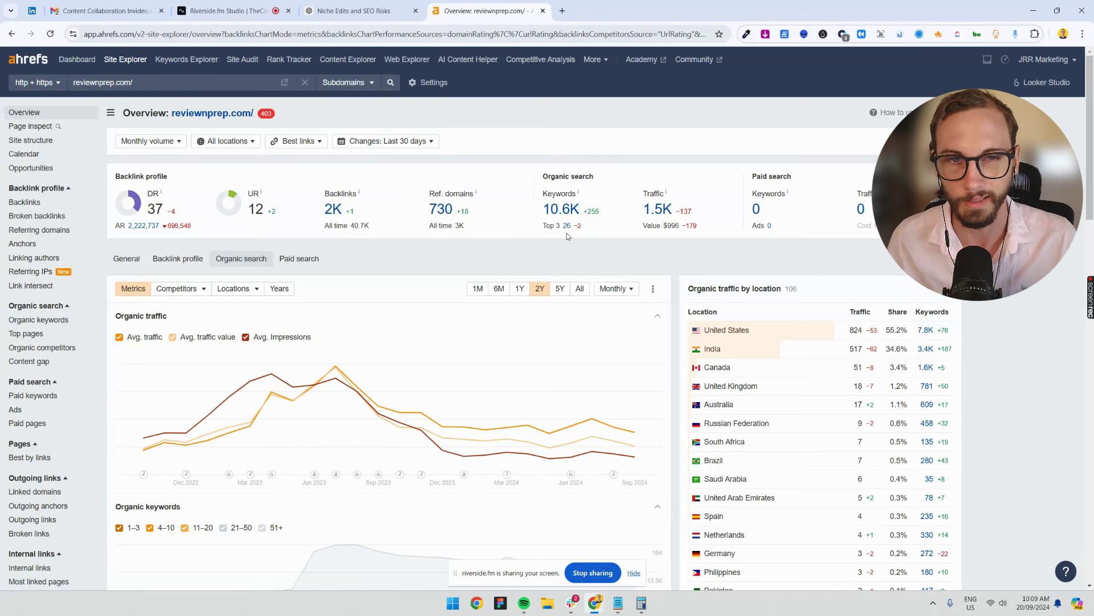
pyautogui.rightClick(662, 214)
pyautogui.click(680, 224)
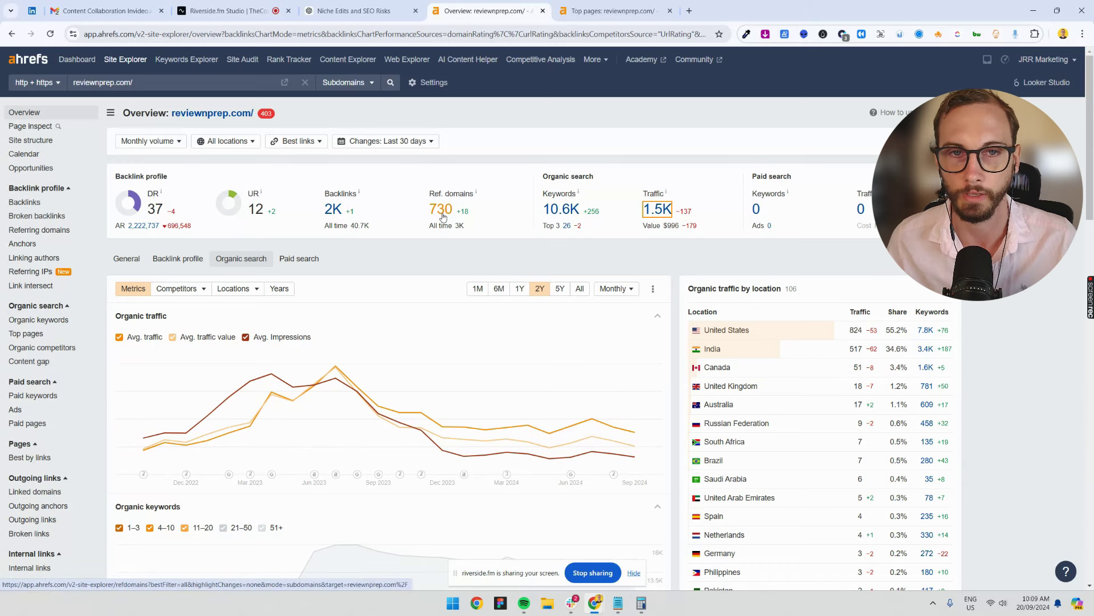
# - Scroll through reviewnprep.com's 796 top pages, led by the construction manager blog post
pyautogui.click(587, 5)
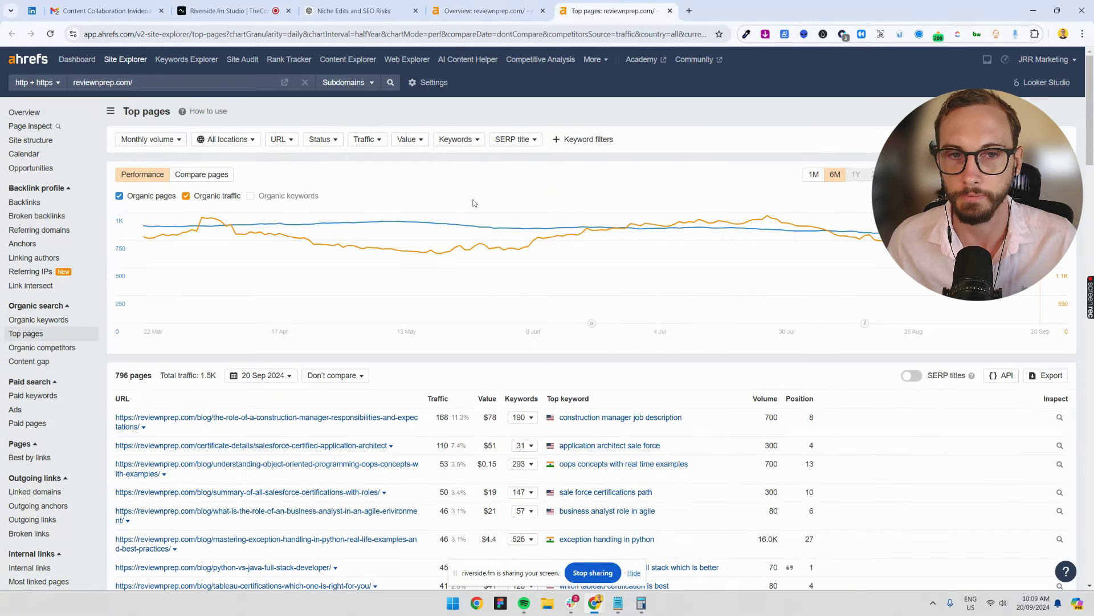
pyautogui.scroll(-3, 604, 274)
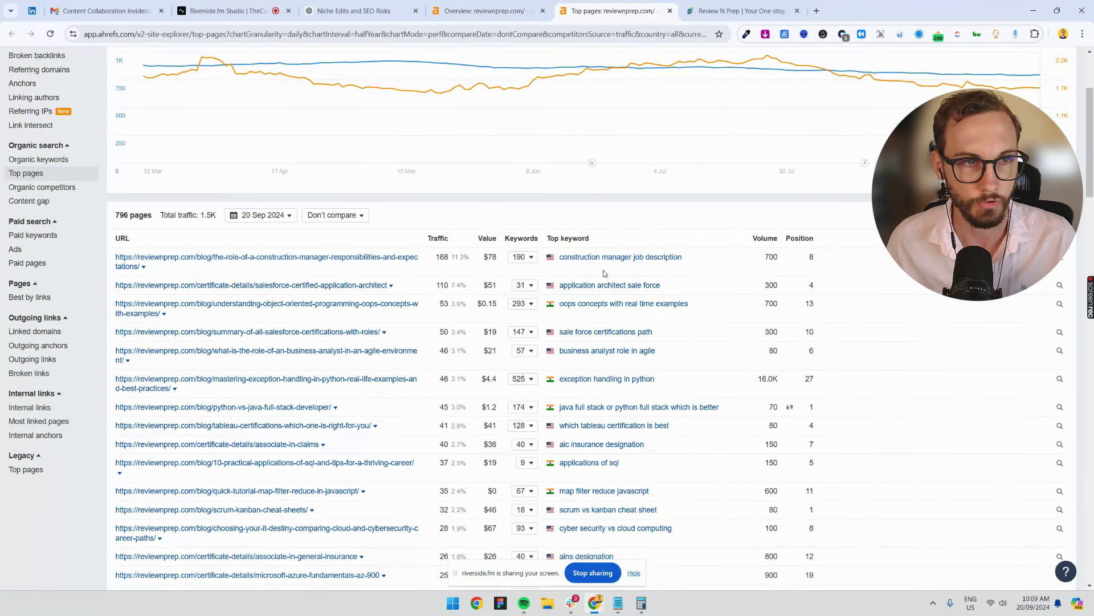
pyautogui.scroll(-1, 593, 291)
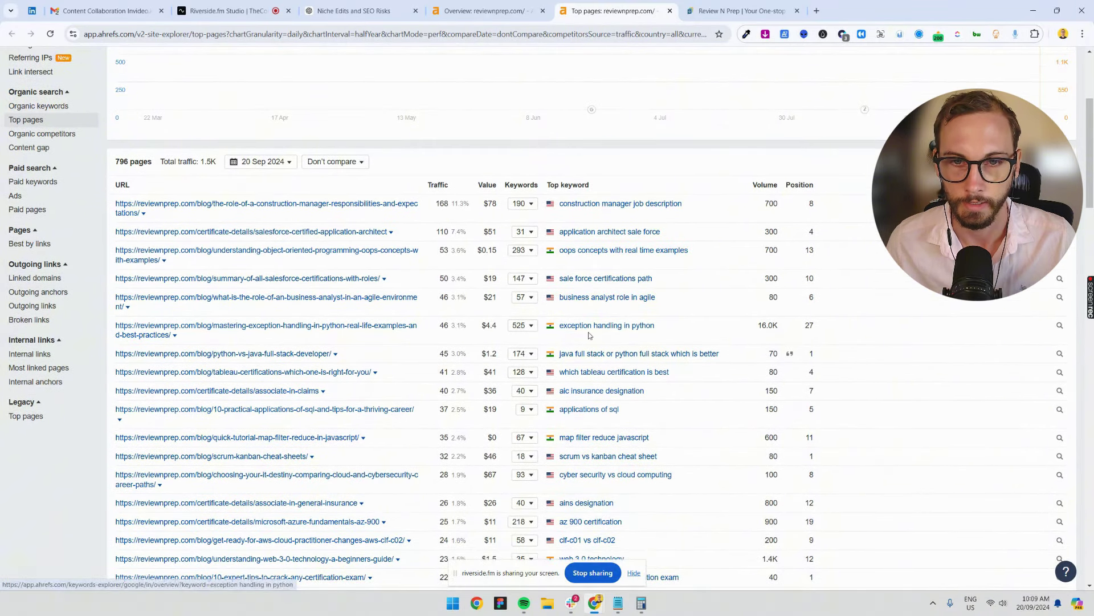
pyautogui.scroll(4, 434, 297)
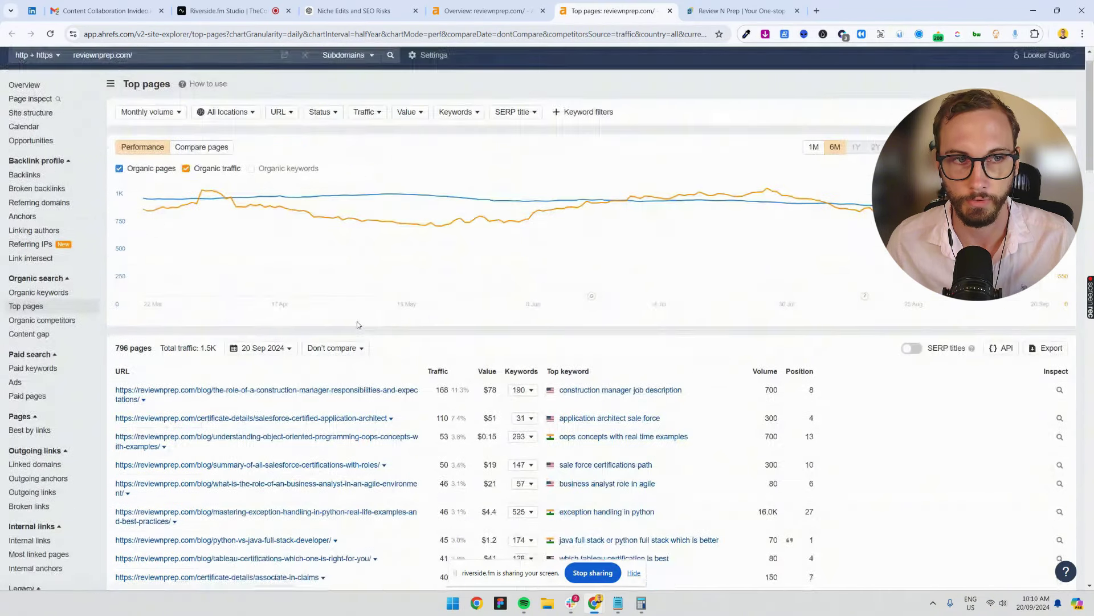
pyautogui.scroll(-5, 452, 273)
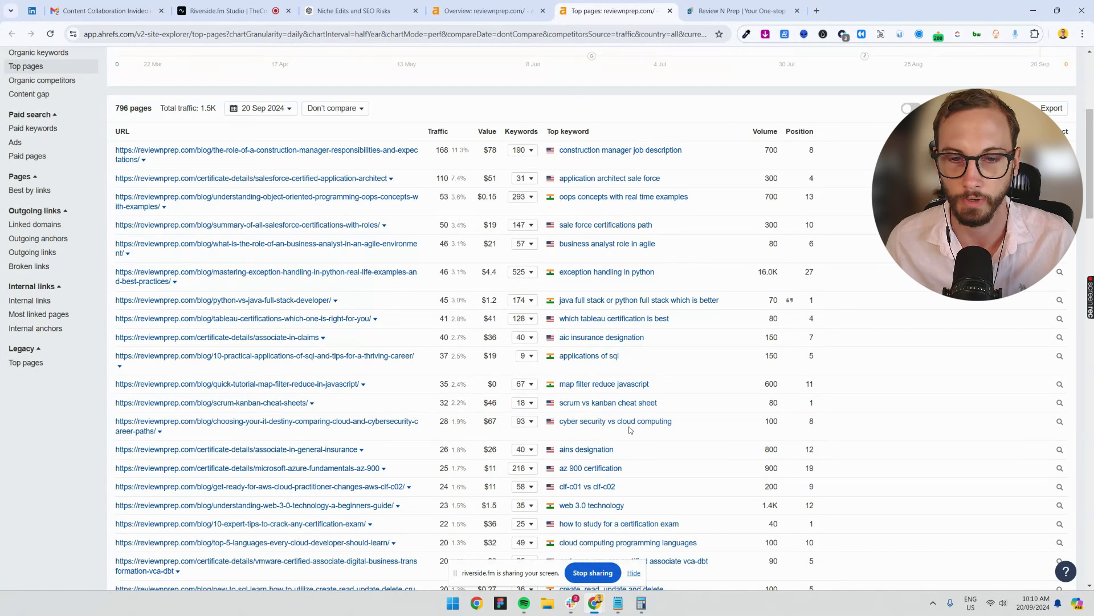
pyautogui.scroll(2, 549, 229)
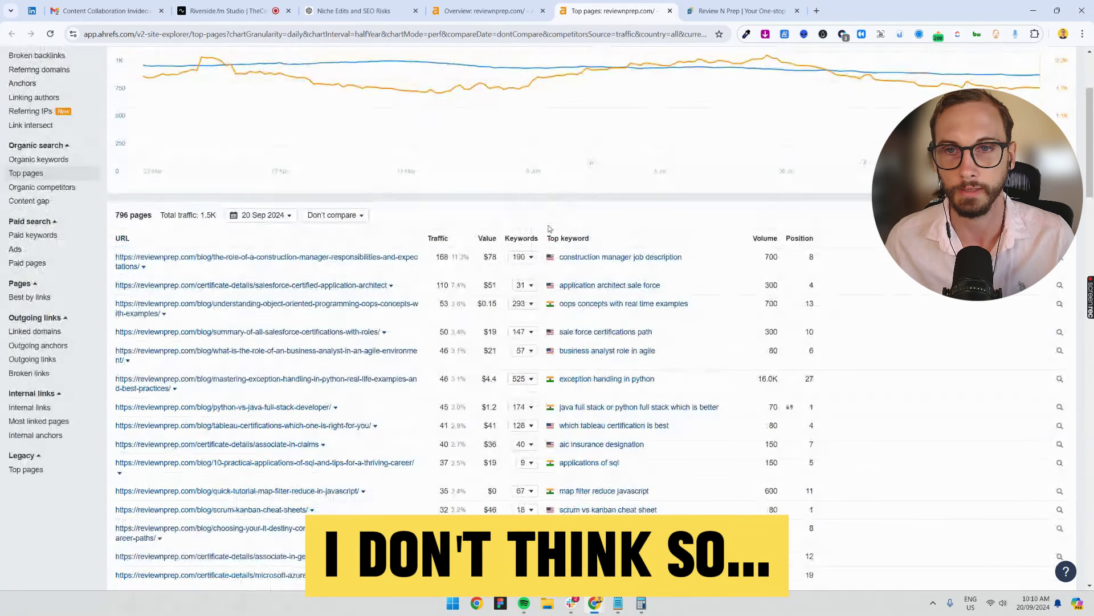
pyautogui.scroll(3, 575, 267)
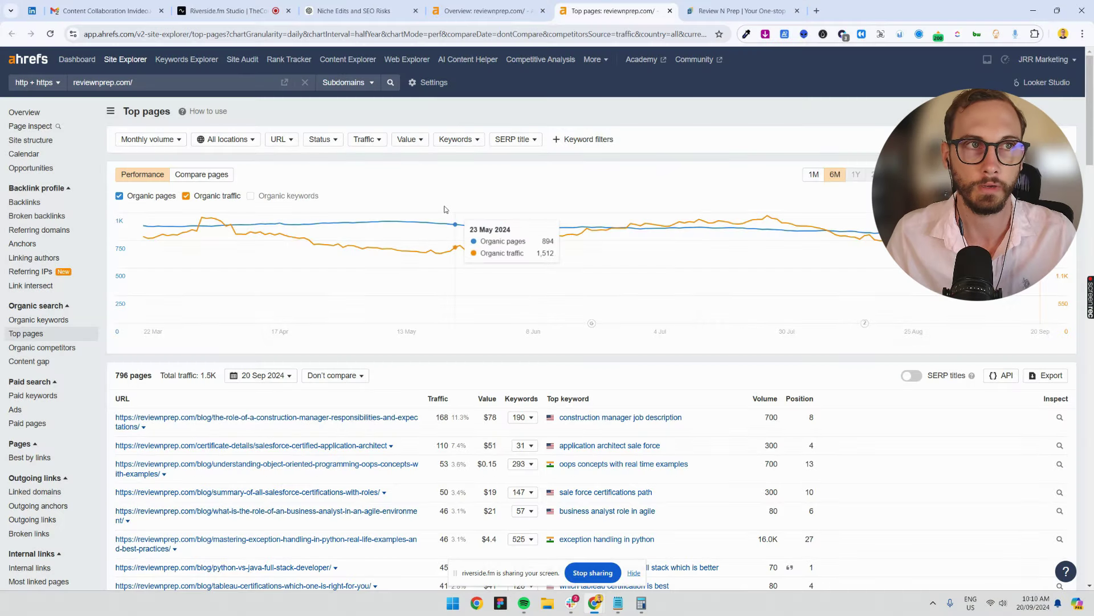
# - Return to the email thread and close the extra reviewnprep.com tabs
pyautogui.click(103, 11)
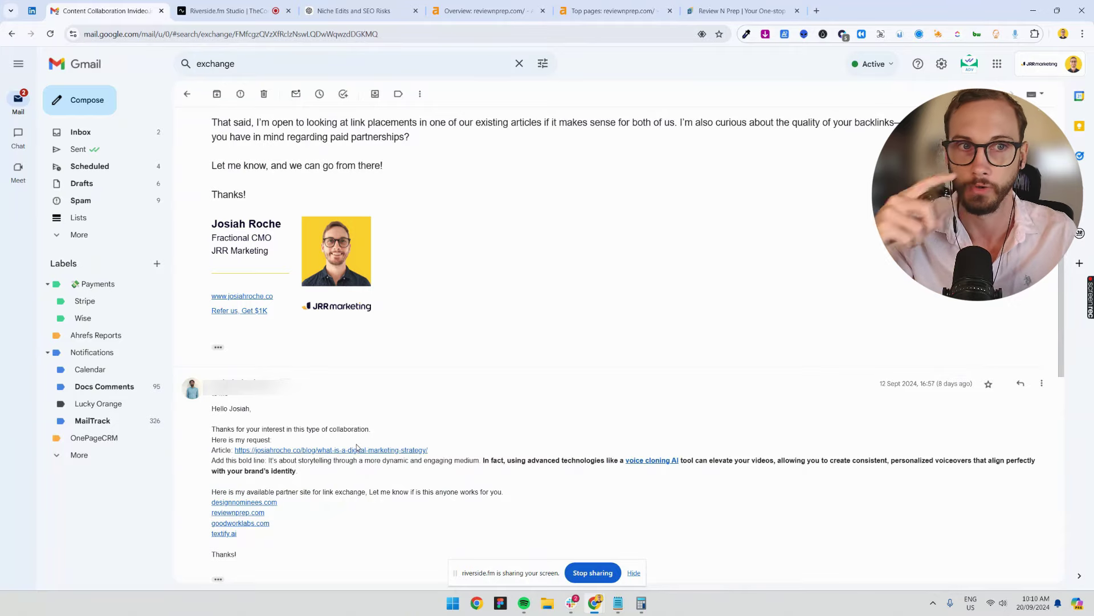
pyautogui.click(670, 10)
pyautogui.click(669, 10)
# - Copy goodworklabs.com from the email, load it in Site Explorer, and scroll its overview
pyautogui.rightClick(235, 532)
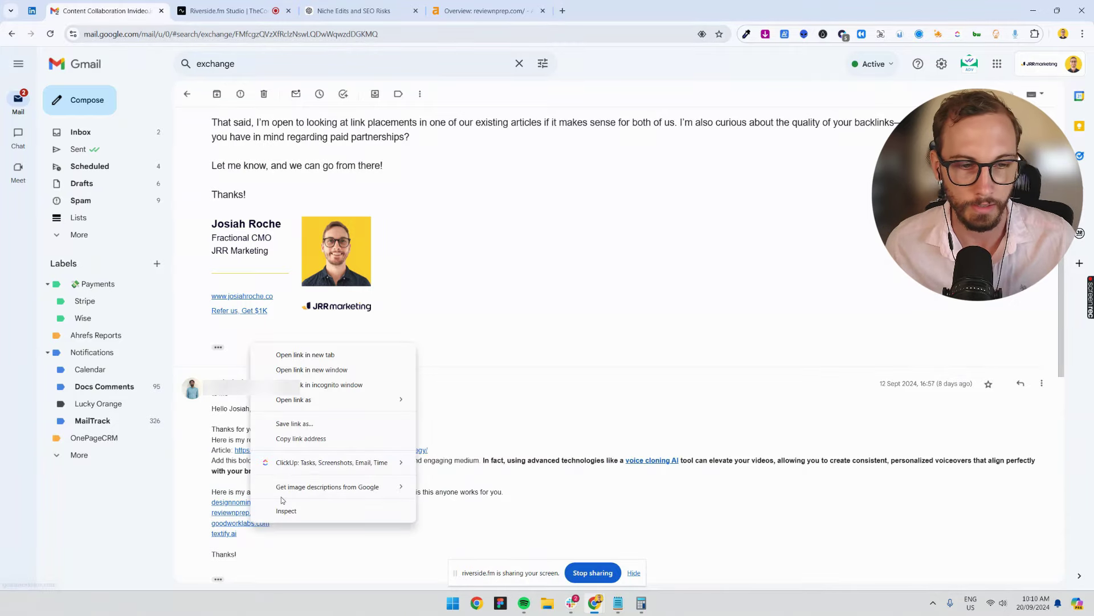
pyautogui.click(320, 441)
pyautogui.click(484, 10)
pyautogui.click(244, 80)
pyautogui.hotkey('ctrl', 'v')
pyautogui.press('Return')
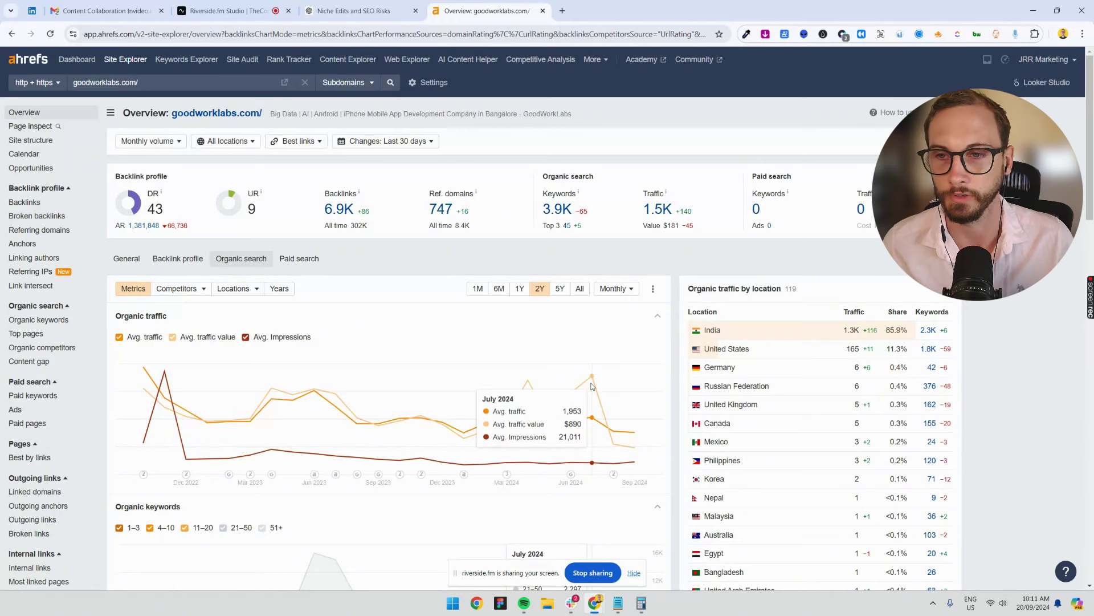
pyautogui.scroll(-5, 570, 370)
pyautogui.scroll(-1, 516, 323)
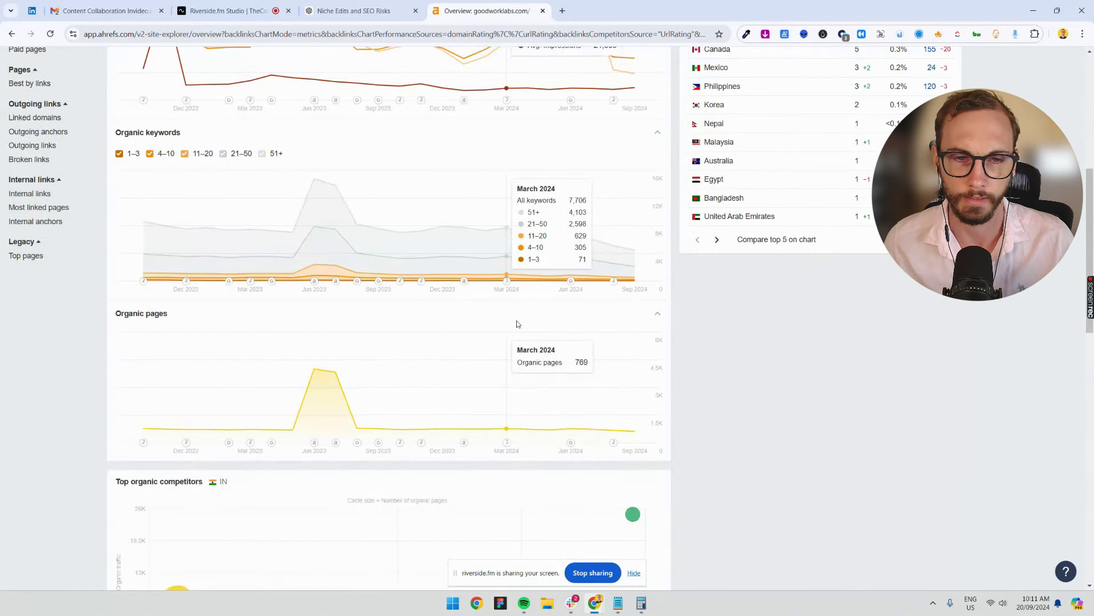
pyautogui.scroll(6, 517, 324)
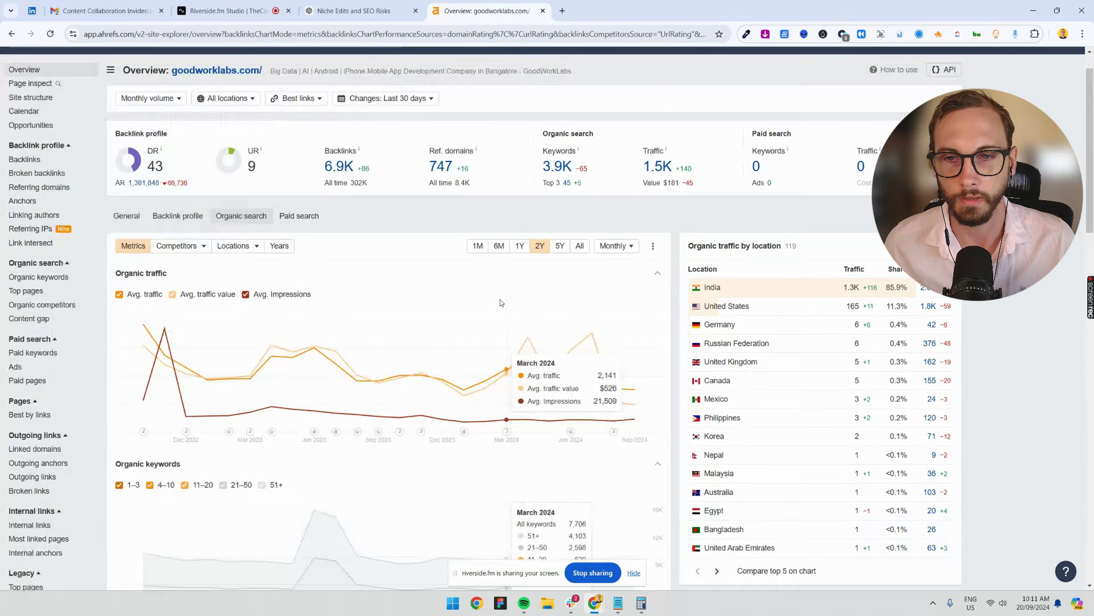
pyautogui.scroll(1, 501, 302)
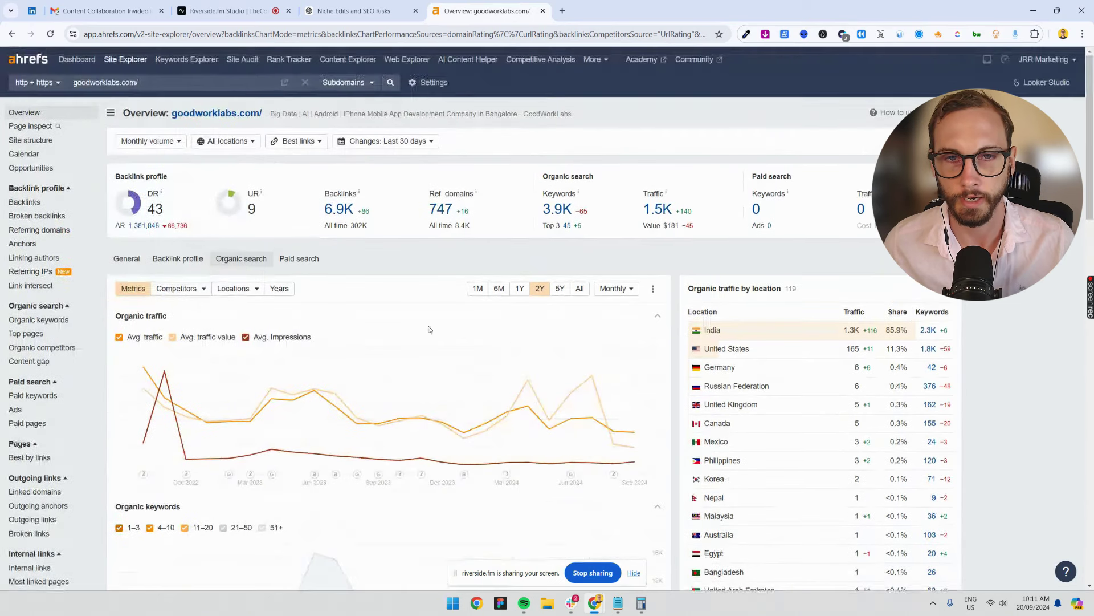
pyautogui.click(653, 211)
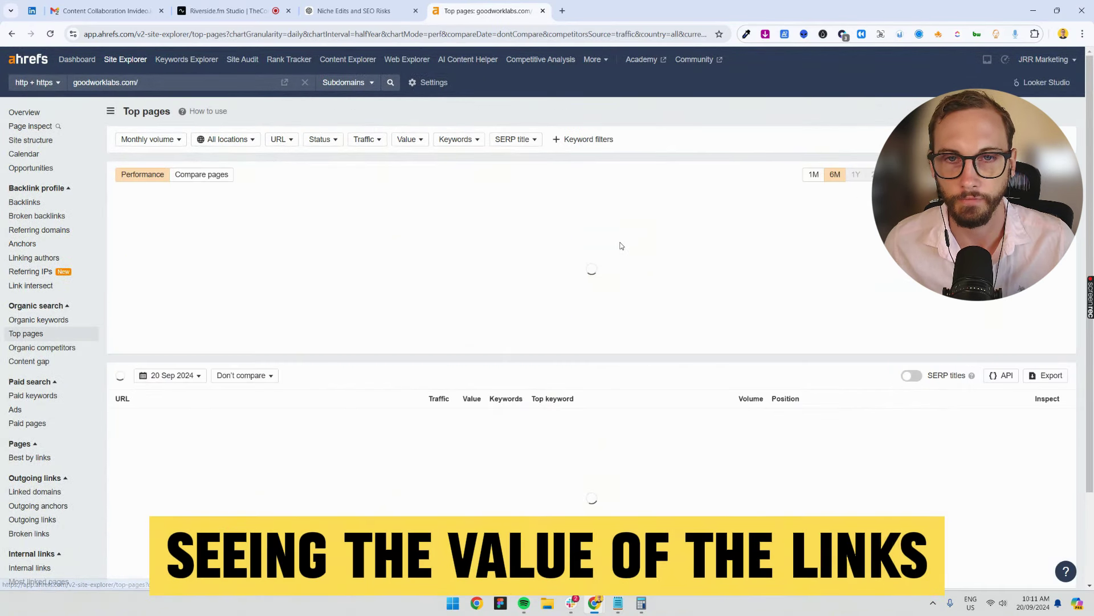
pyautogui.scroll(-2, 592, 255)
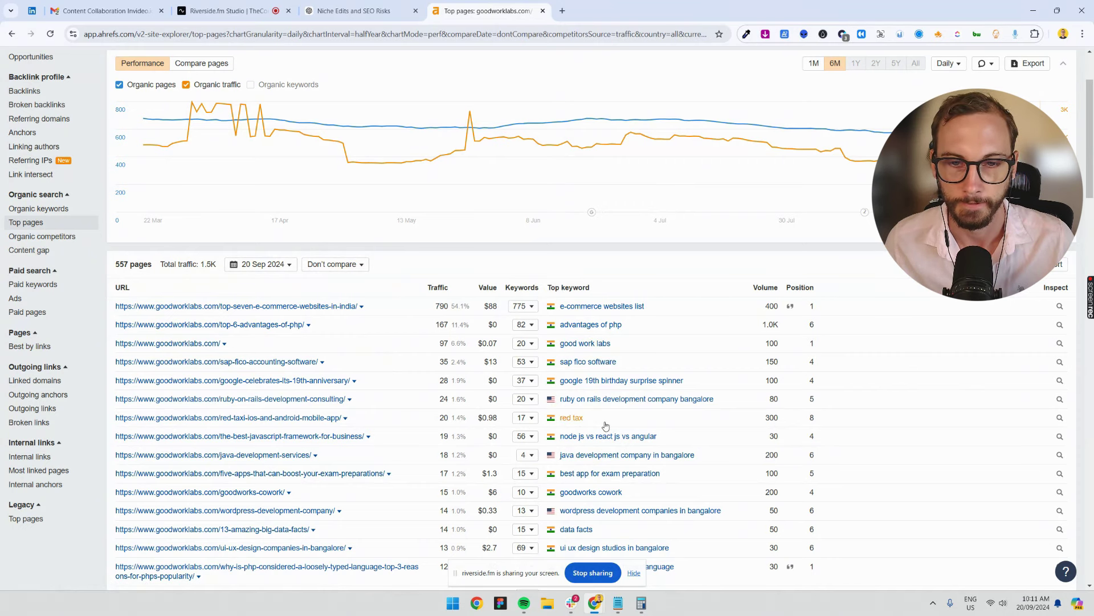
pyautogui.scroll(2, 652, 406)
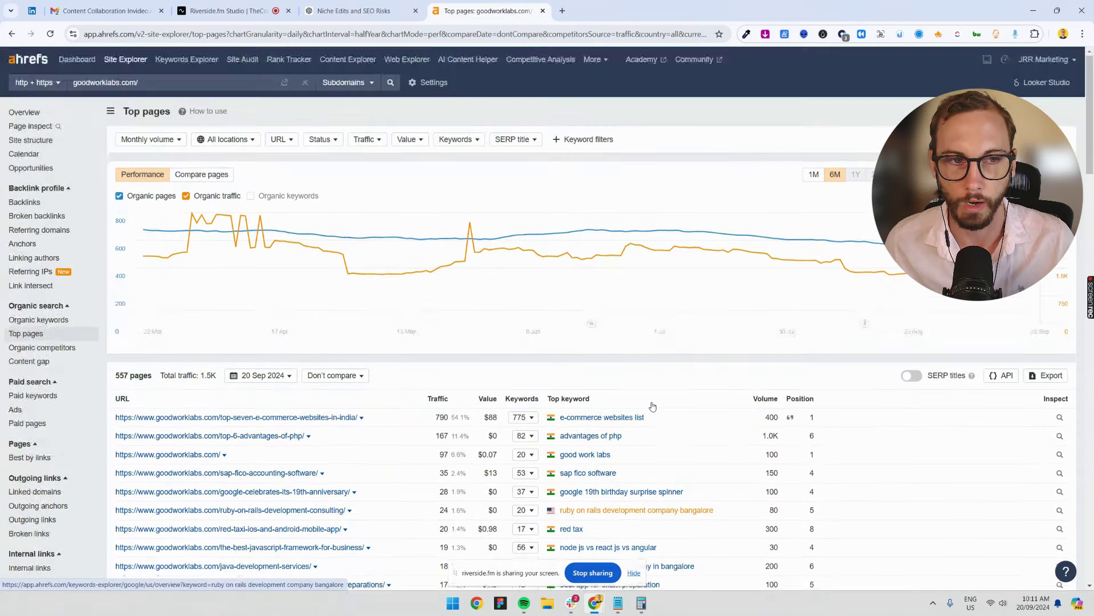
pyautogui.click(46, 113)
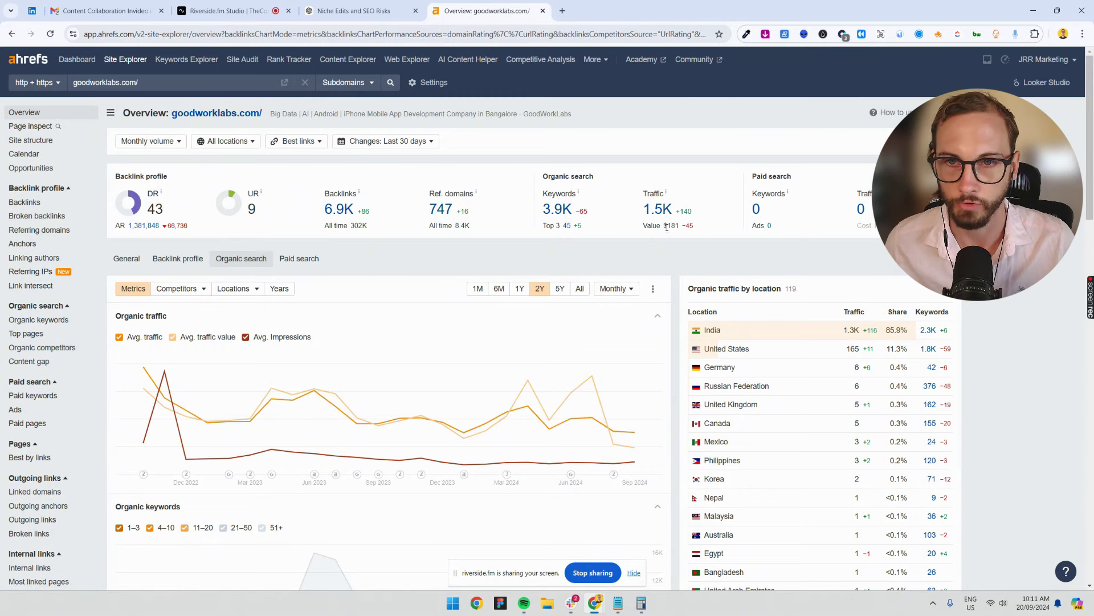
pyautogui.moveTo(666, 227); pyautogui.dragTo(684, 230)
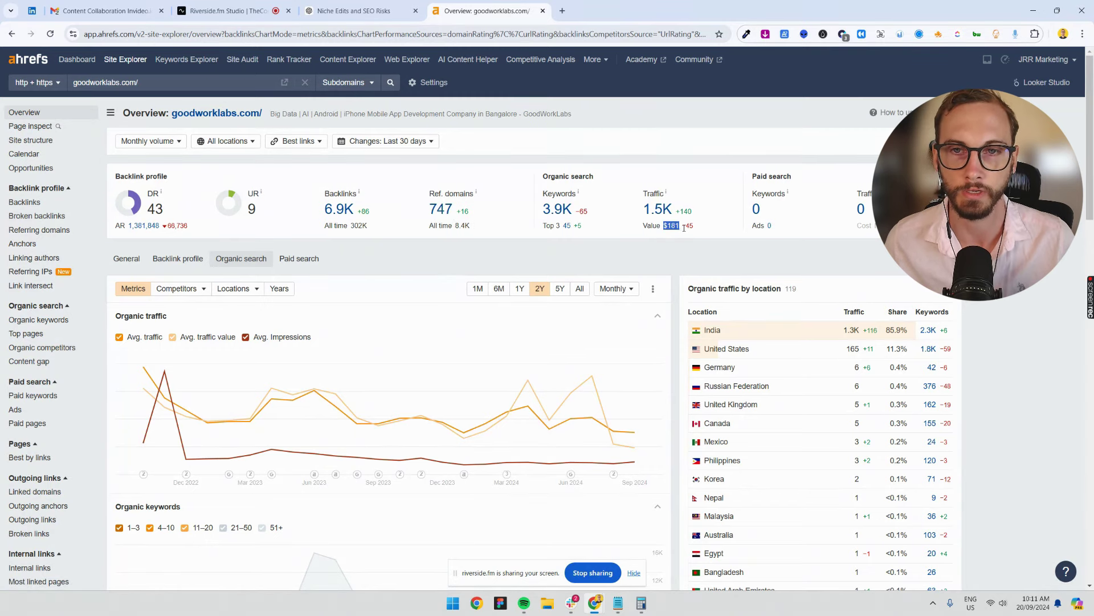
pyautogui.click(674, 249)
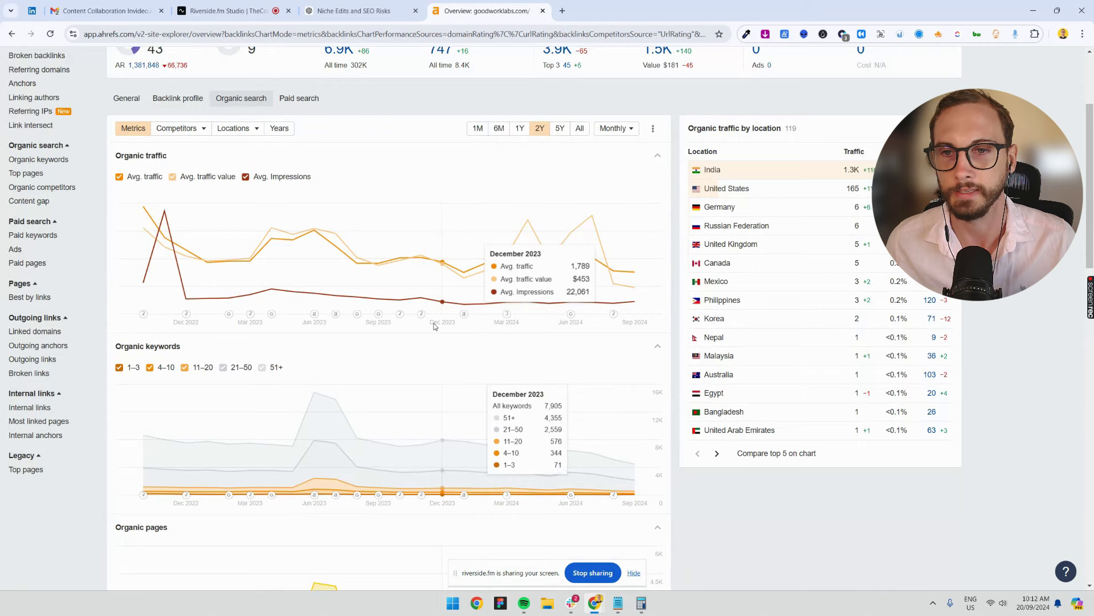
pyautogui.scroll(3, 434, 326)
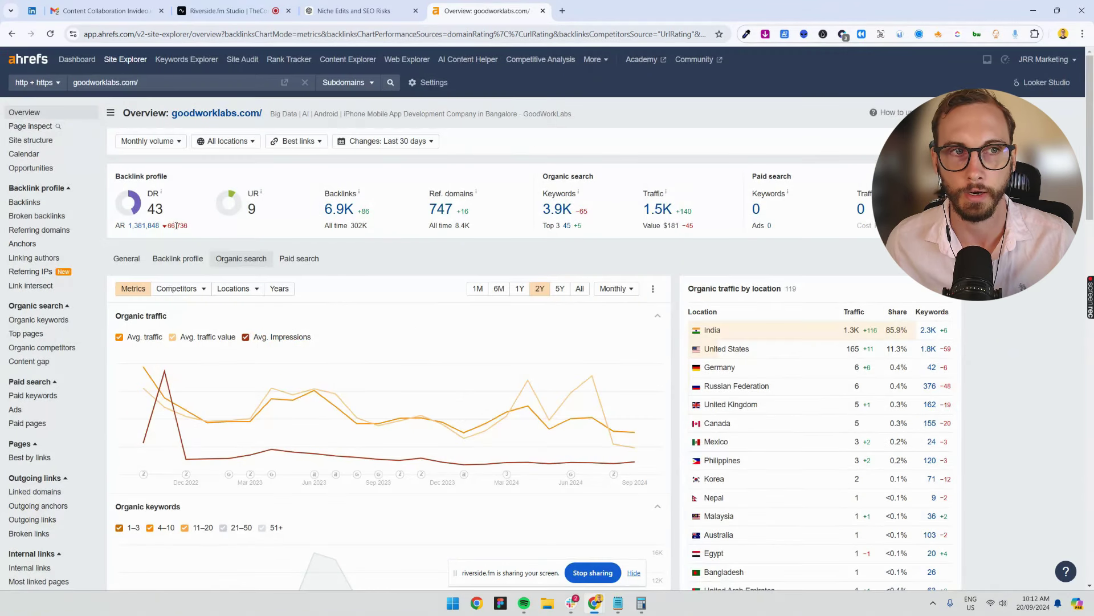
pyautogui.tripleClick(160, 209)
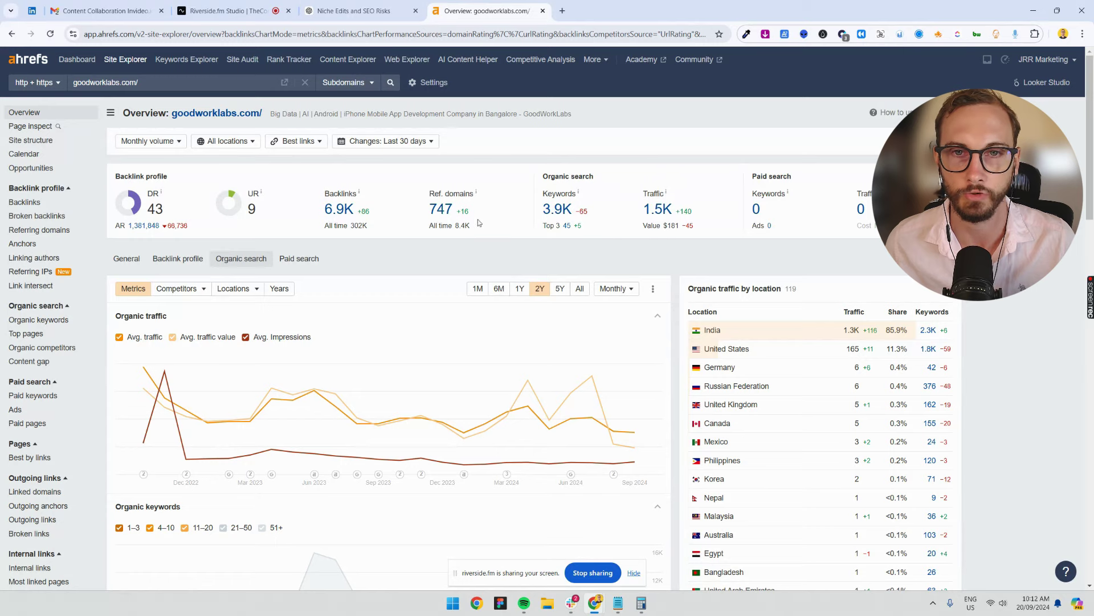